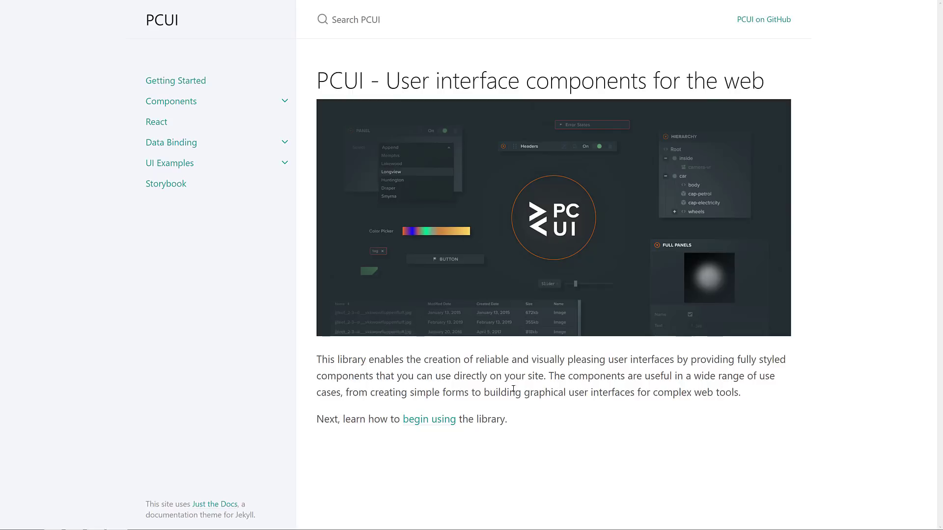
- Look at the Getting Started page of the PCUI documentation, and return to the previous page
left_click(191, 85)
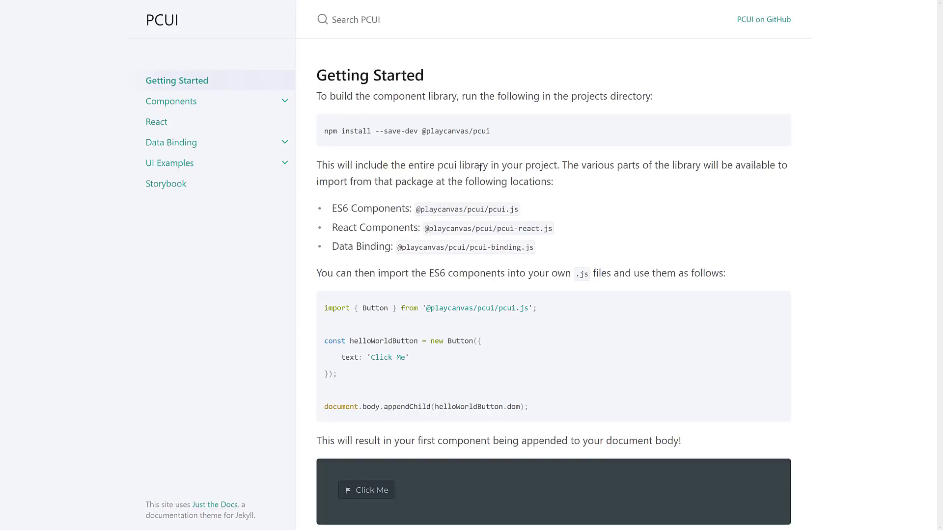
key("alt+Left")
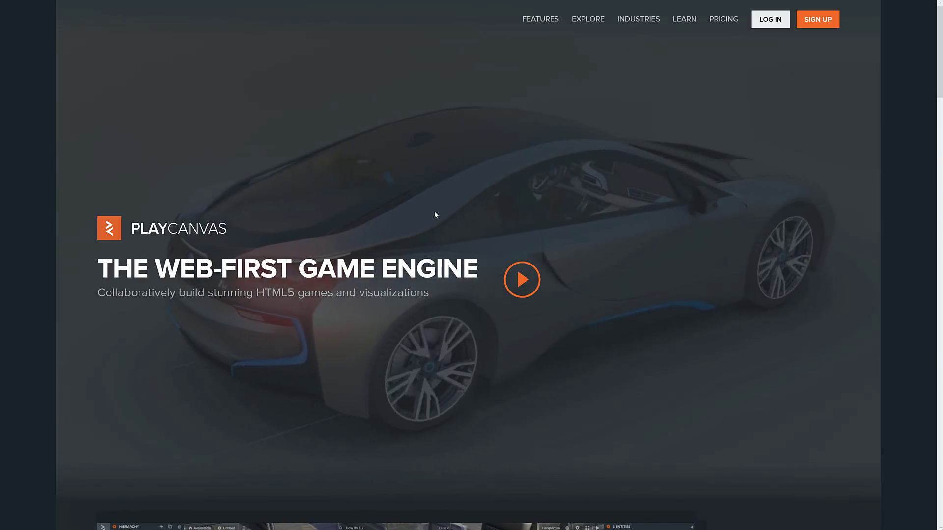
- Open the Features page of the PlayCanvas site and examine the PlayCanvas Editor section and its feature cards
left_click(545, 21)
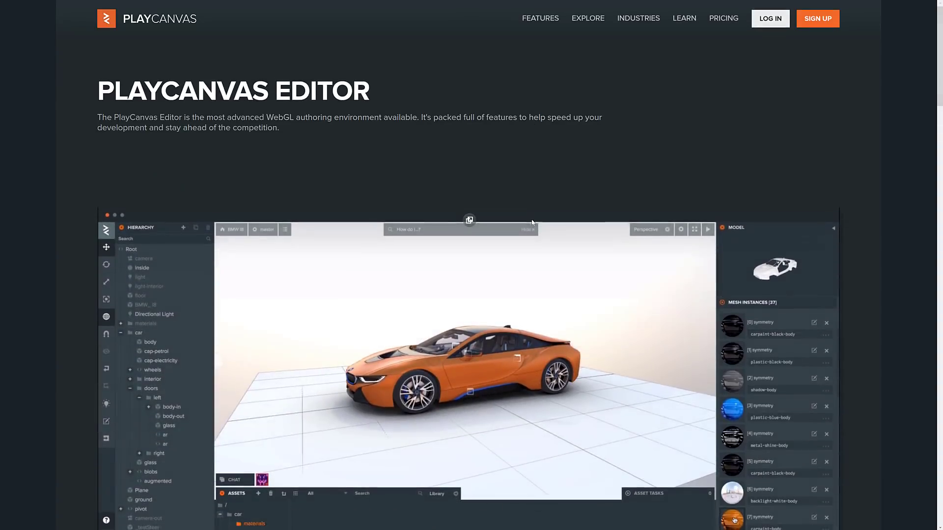
scroll(531, 221, "down", 1)
scroll(529, 212, "down", 1)
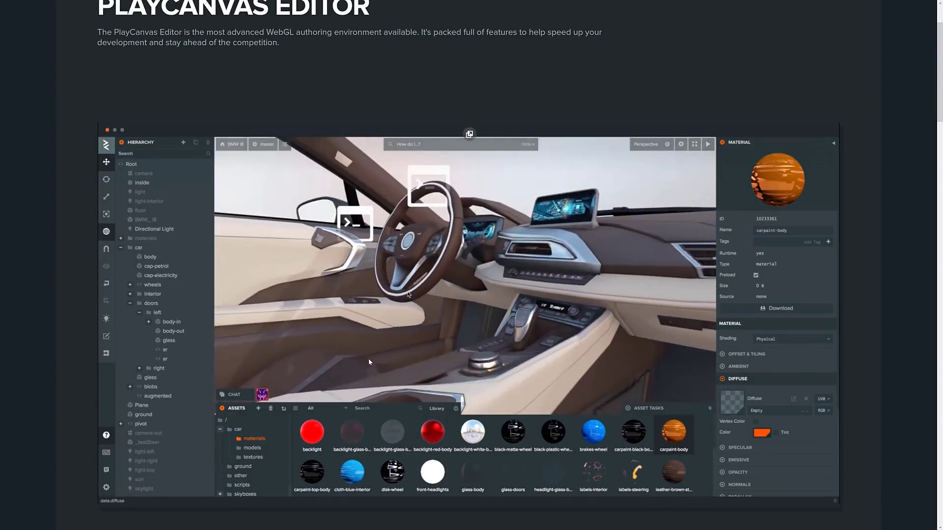
scroll(444, 296, "down", 1)
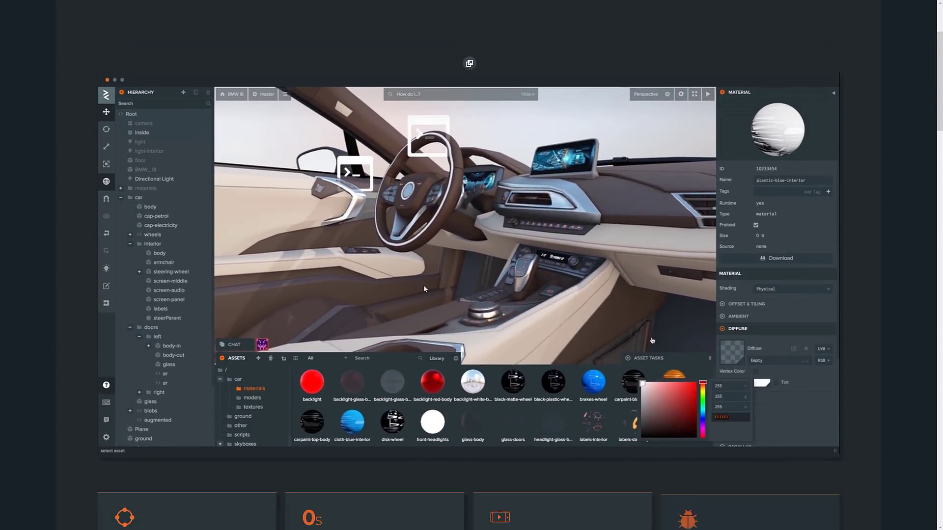
scroll(423, 285, "up", 1)
scroll(530, 239, "down", 4)
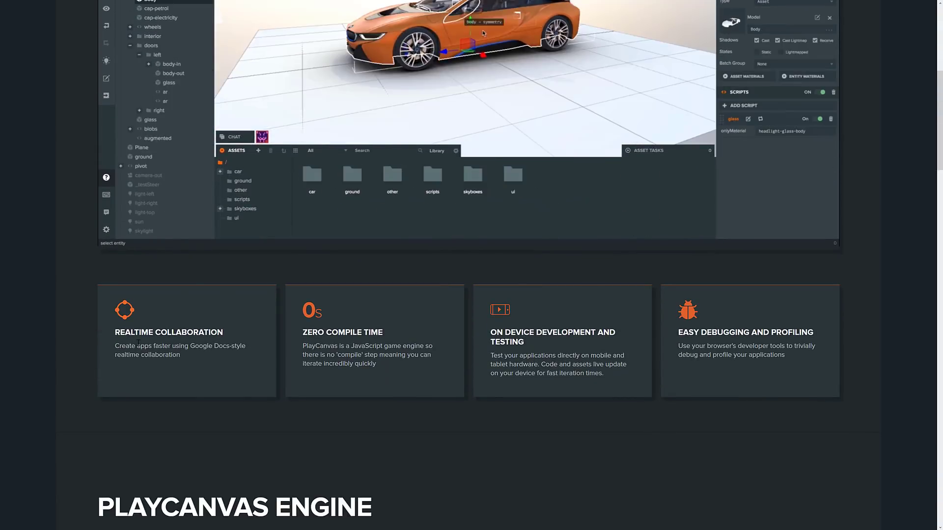
scroll(239, 325, "down", 5)
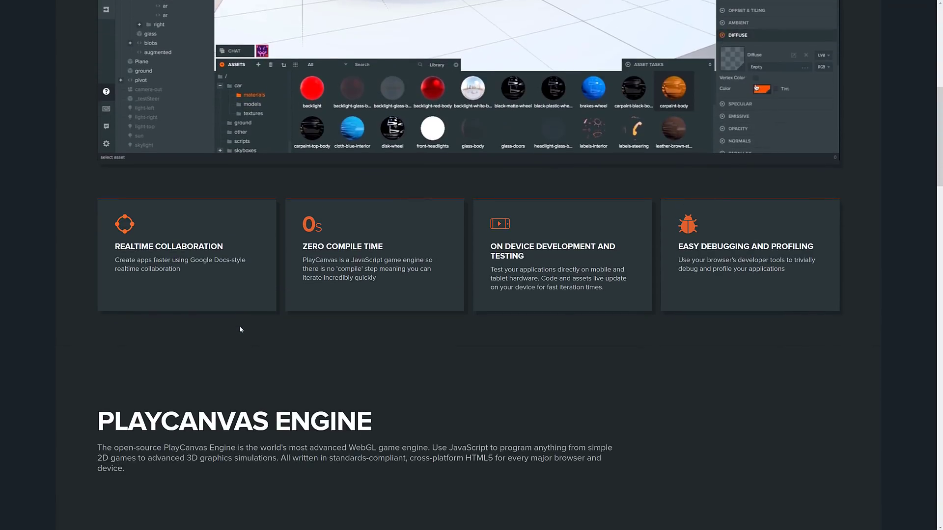
- Read through the PlayCanvas Engine section and the full feature list down to the sign-up form, and return to the page's beginning
scroll(392, 285, "down", 5)
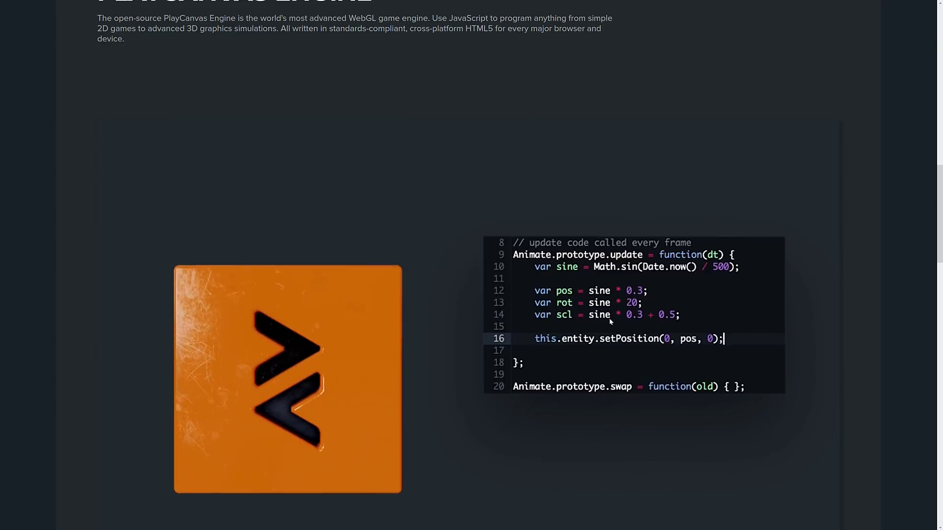
scroll(571, 288, "down", 9)
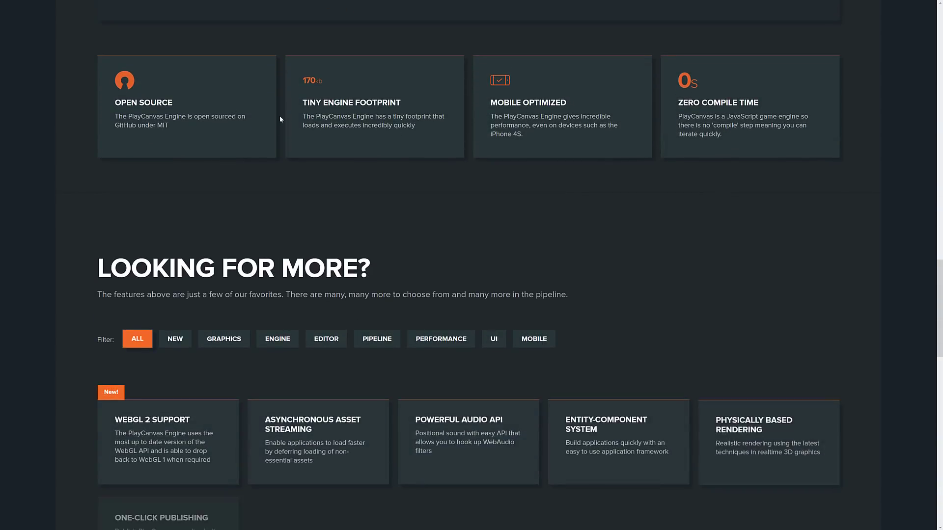
scroll(440, 205, "down", 1)
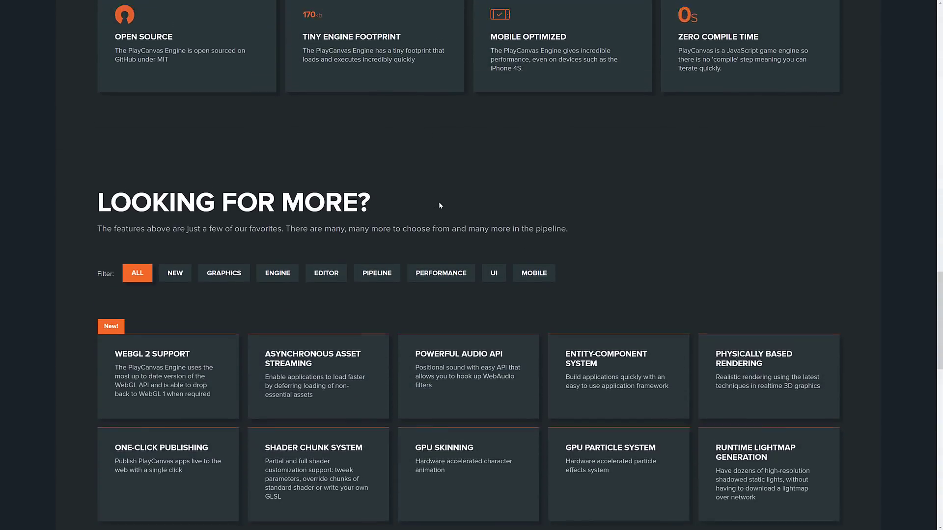
scroll(439, 206, "up", 4)
scroll(439, 205, "down", 5)
scroll(439, 205, "down", 5)
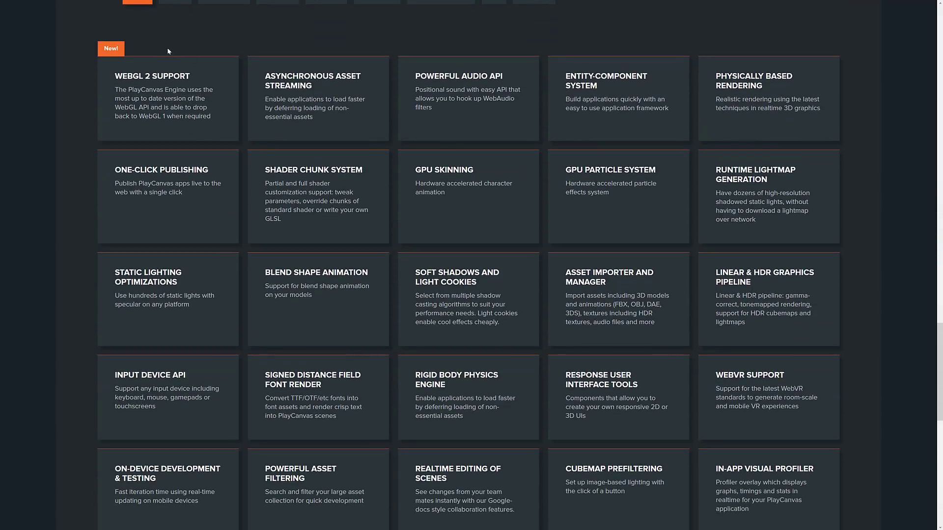
scroll(666, 92, "down", 9)
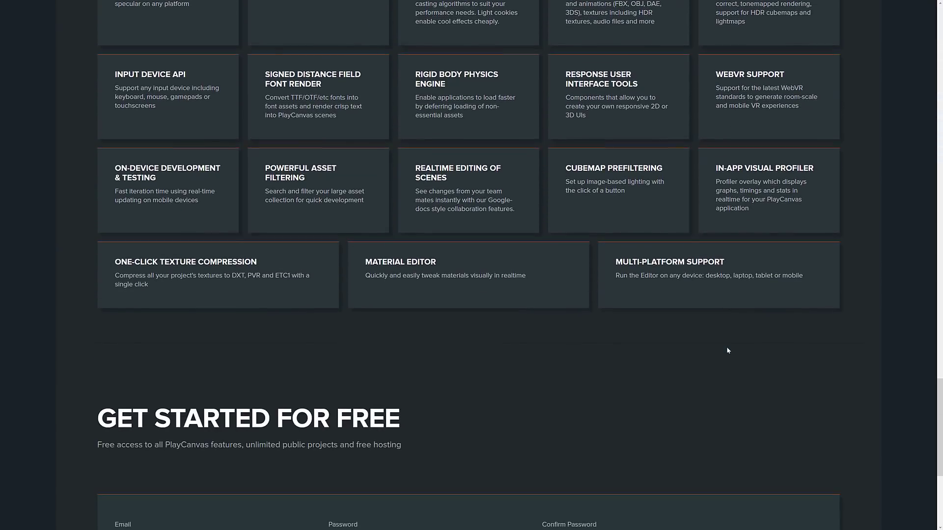
scroll(728, 350, "down", 3)
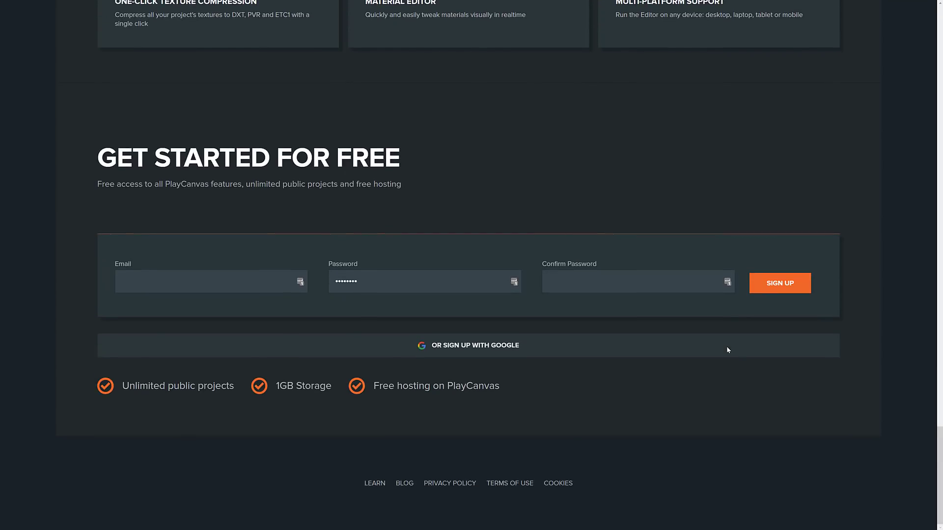
scroll(728, 350, "up", 20)
scroll(728, 349, "up", 10)
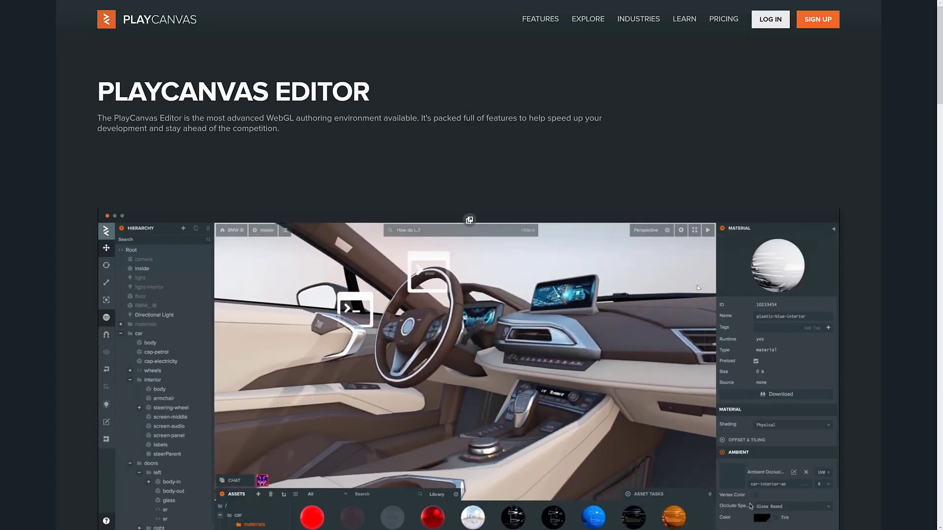
scroll(722, 402, "down", 2)
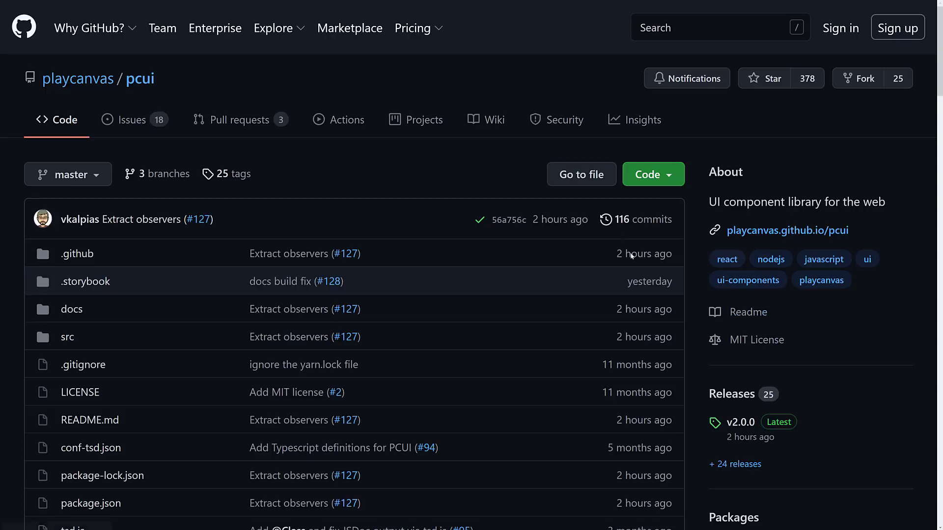
- Copy the HTTPS clone URL of the playcanvas/pcui repository from GitHub
left_click(655, 178)
left_click(654, 258)
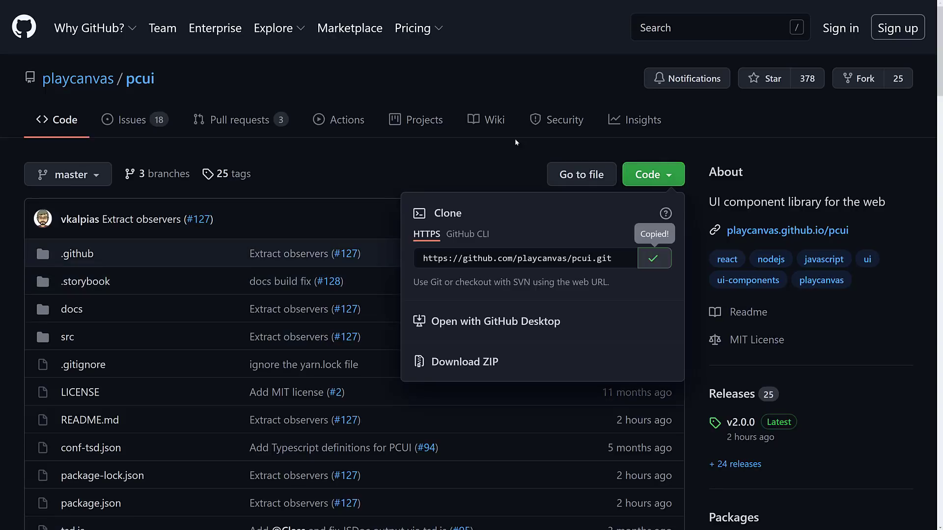
left_click(599, 146)
- Open a Command Prompt, enlarge its text and change to the \temp directory
key("super")
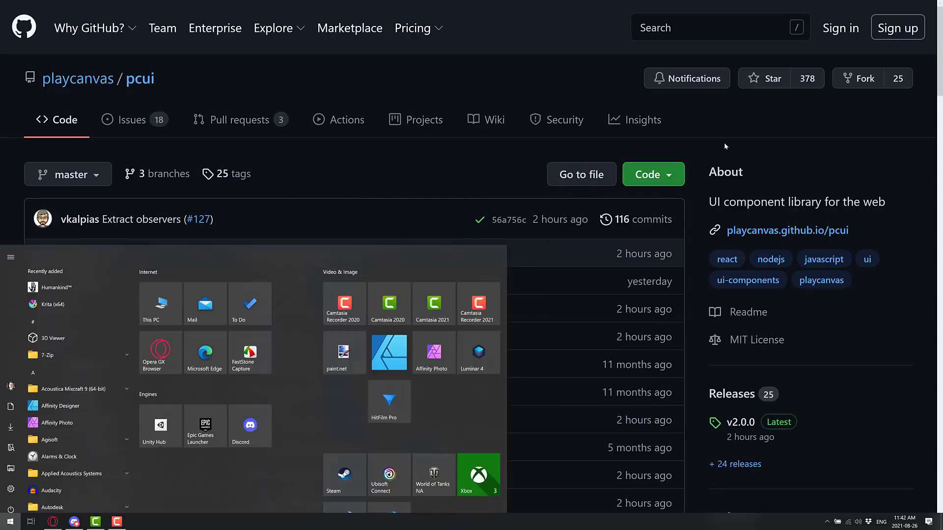
type("cmd")
key("Return")
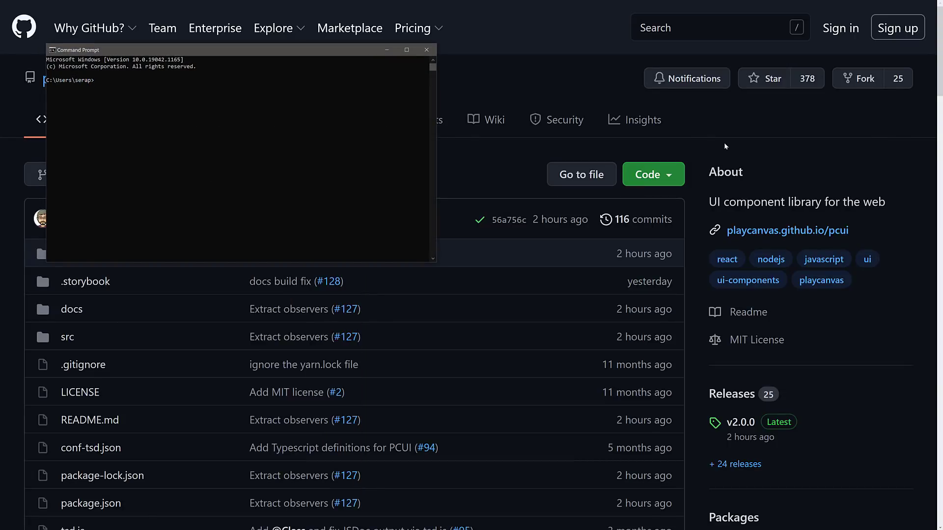
scroll(378, 201, "up", 5)
scroll(395, 216, "up", 2)
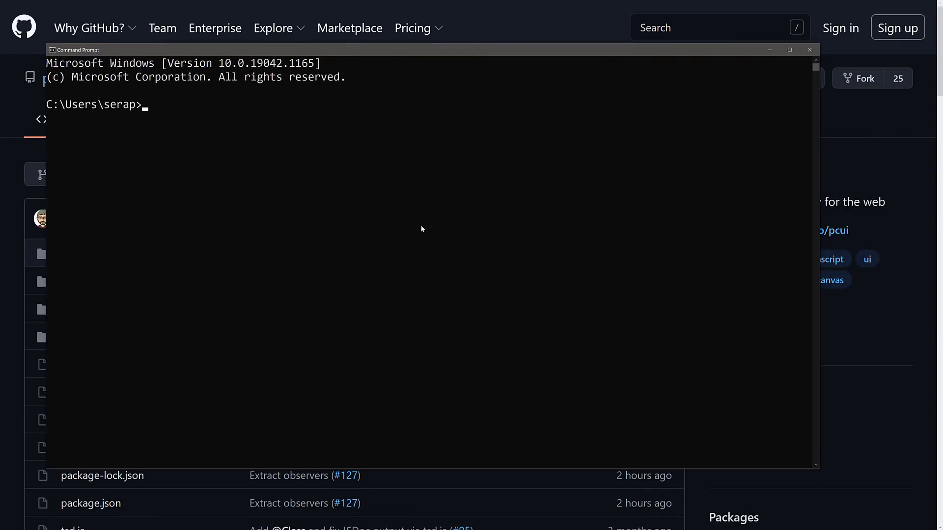
scroll(422, 225, "up", 1)
type("cd \temp")
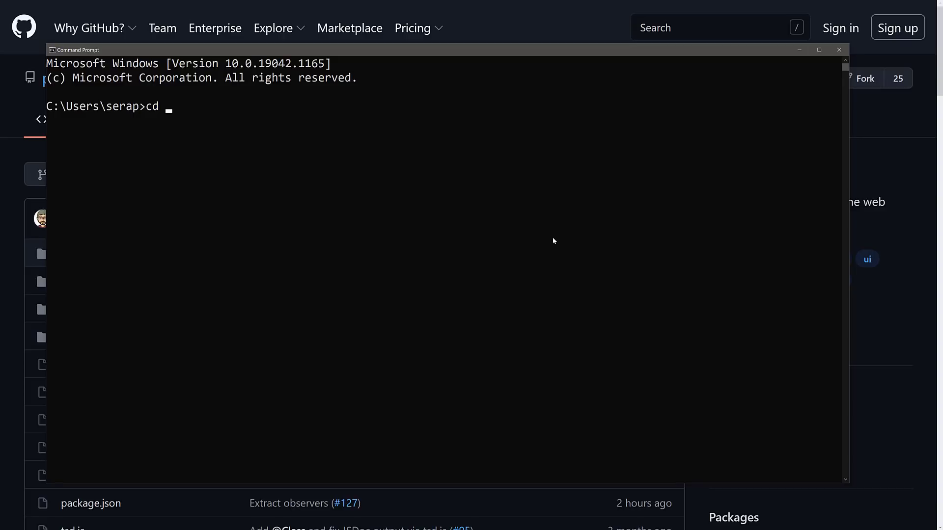
key("Return")
type("git clone")
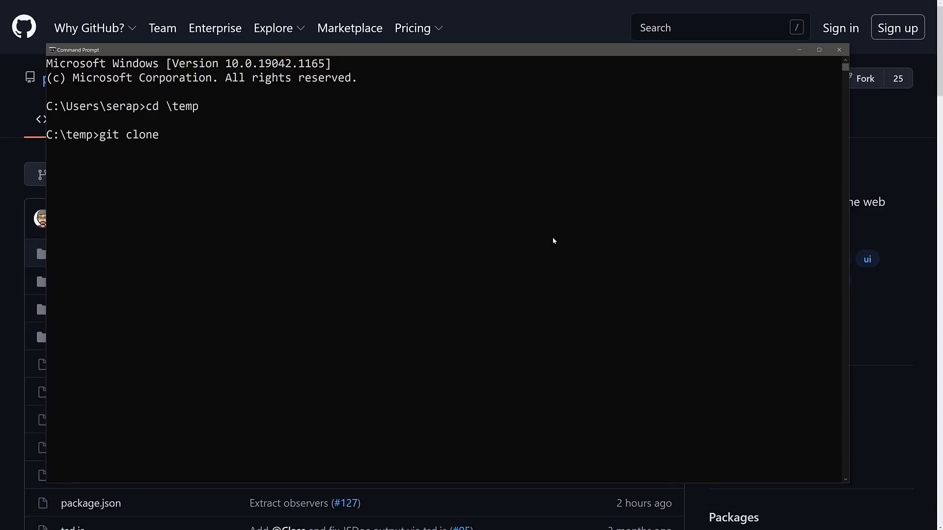
key("ctrl+v")
key("Return")
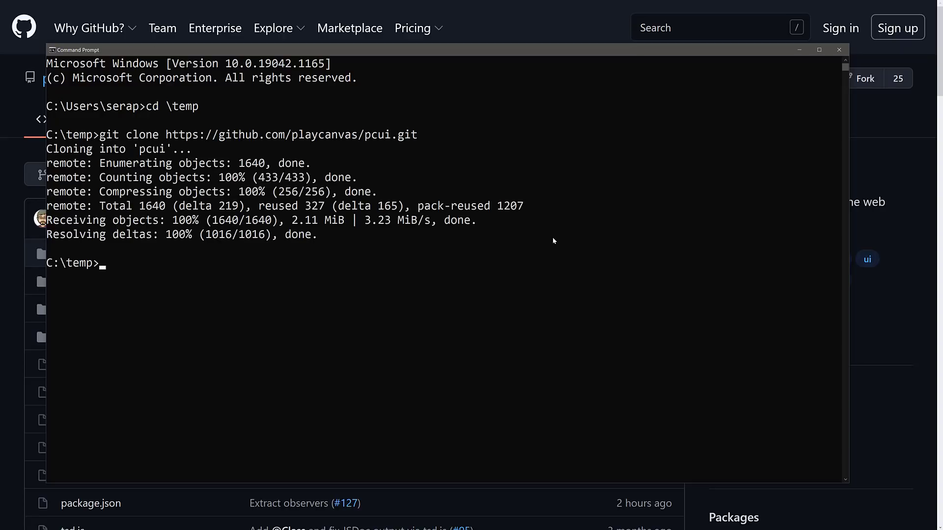
- Change into the pcui directory and run npm install to install the project's dependencies
type("cd pcui")
key("Return")
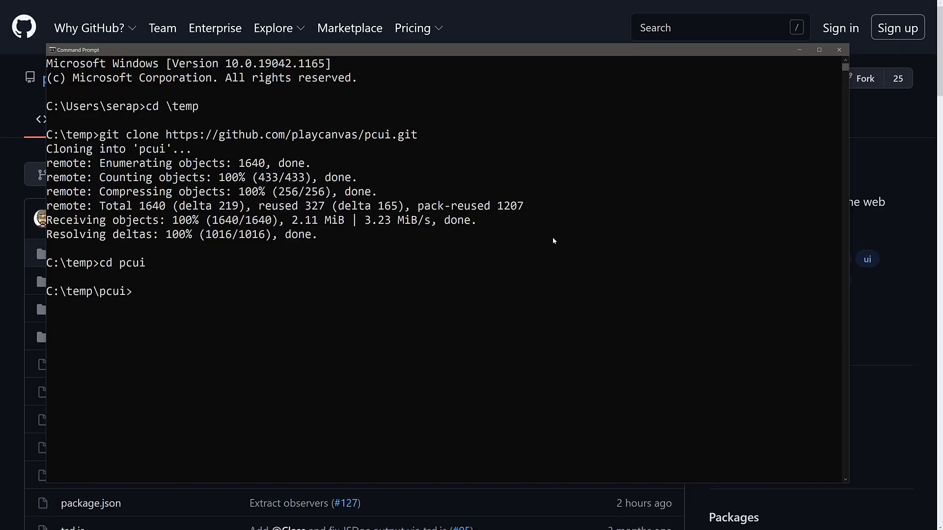
type("npm install")
key("Return")
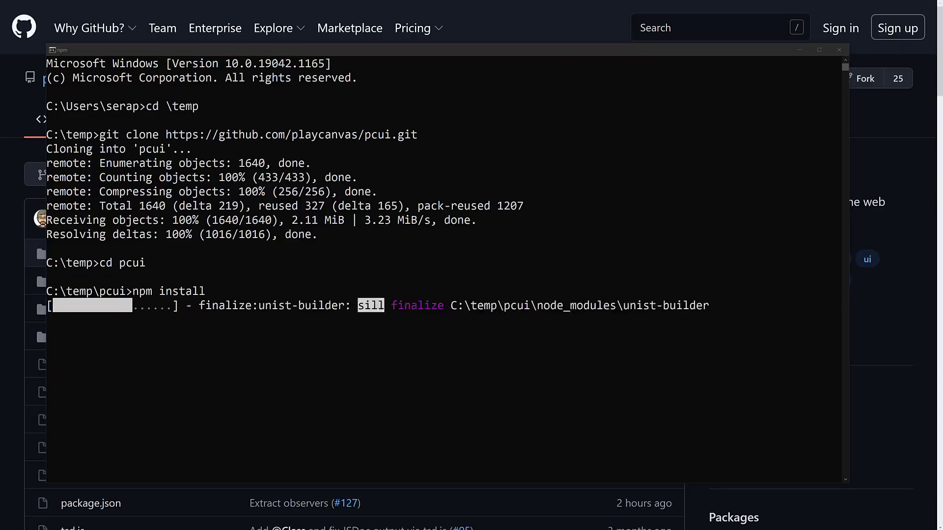
- Switch to the pcui GitHub page in the browser and read the README's Storybook, import, font, data binding and development sections
key("alt+Tab")
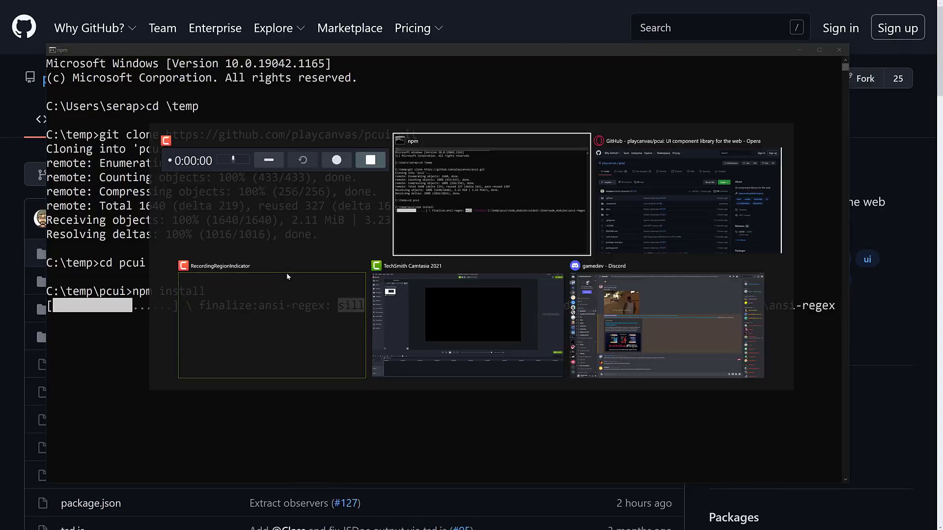
key("alt+Tab")
scroll(452, 295, "down", 8)
scroll(451, 301, "down", 15)
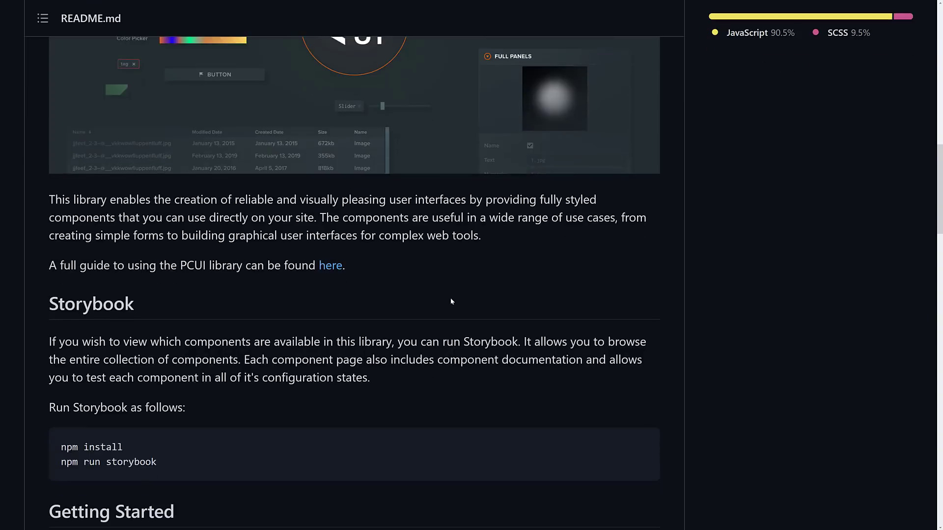
scroll(451, 301, "down", 4)
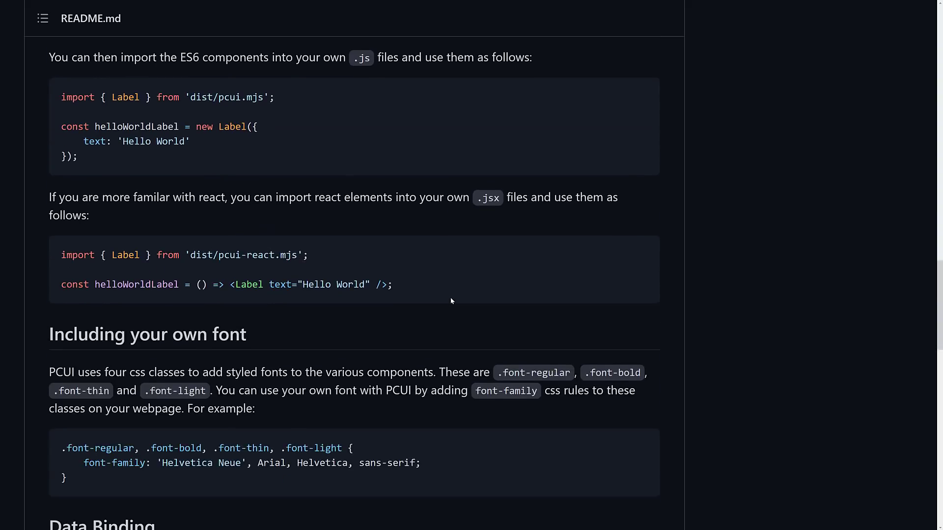
scroll(451, 301, "up", 3)
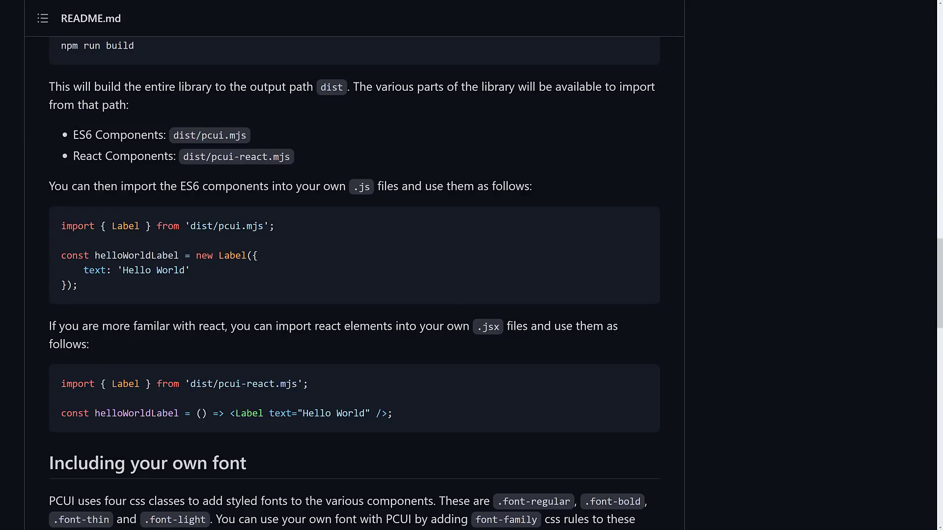
scroll(95, 164, "down", 4)
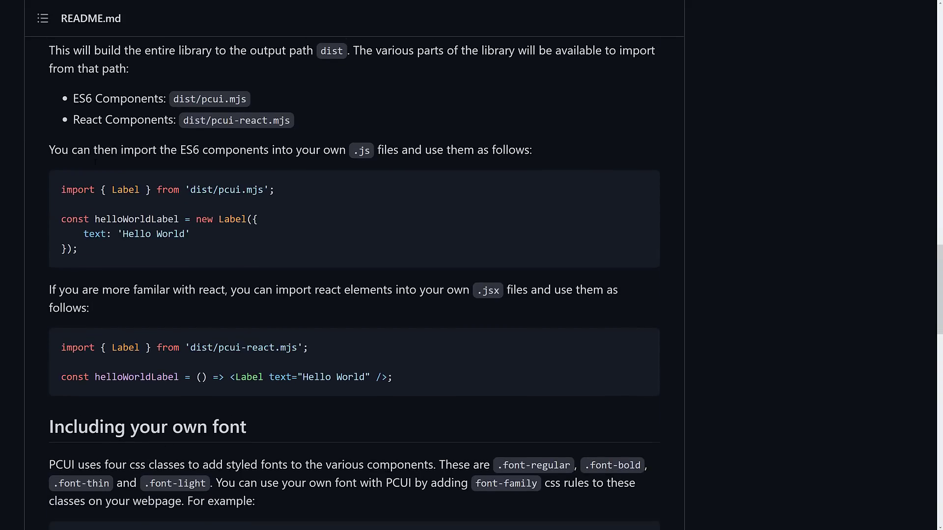
scroll(103, 155, "down", 18)
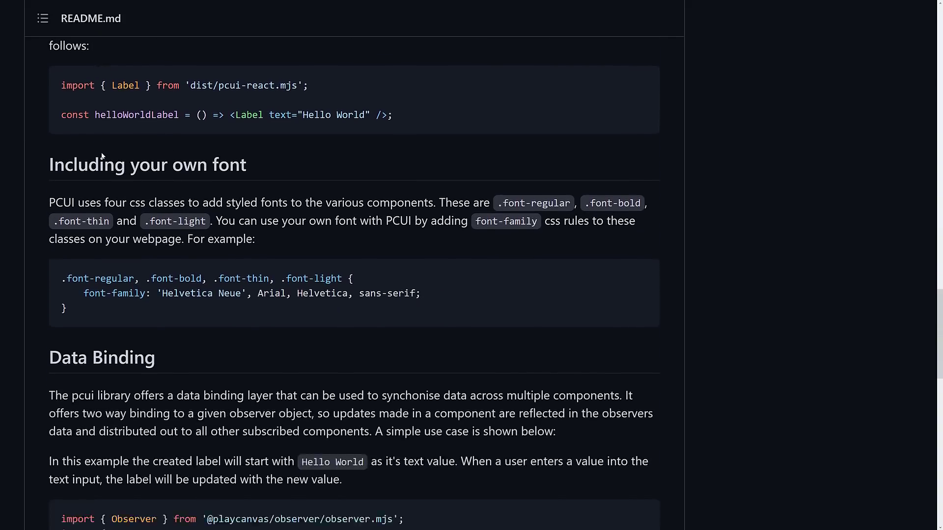
scroll(103, 155, "down", 3)
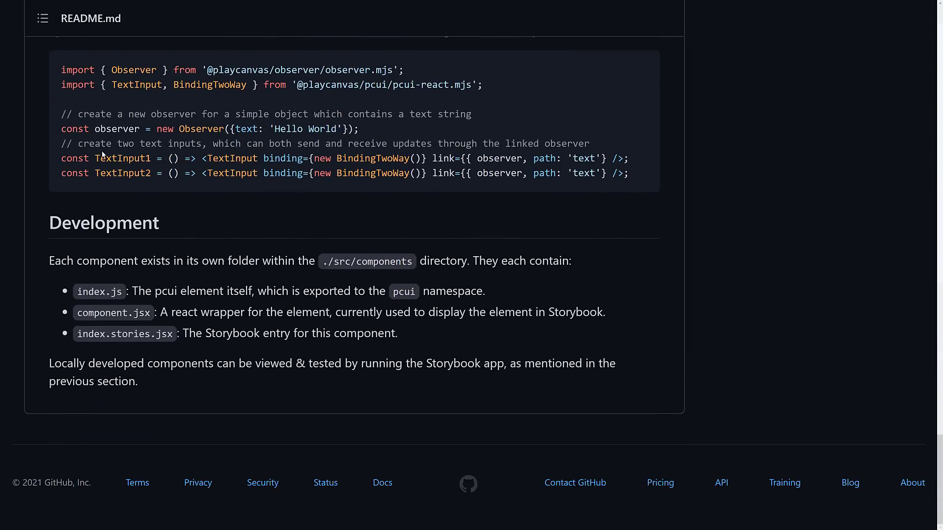
scroll(103, 152, "up", 20)
scroll(103, 151, "up", 15)
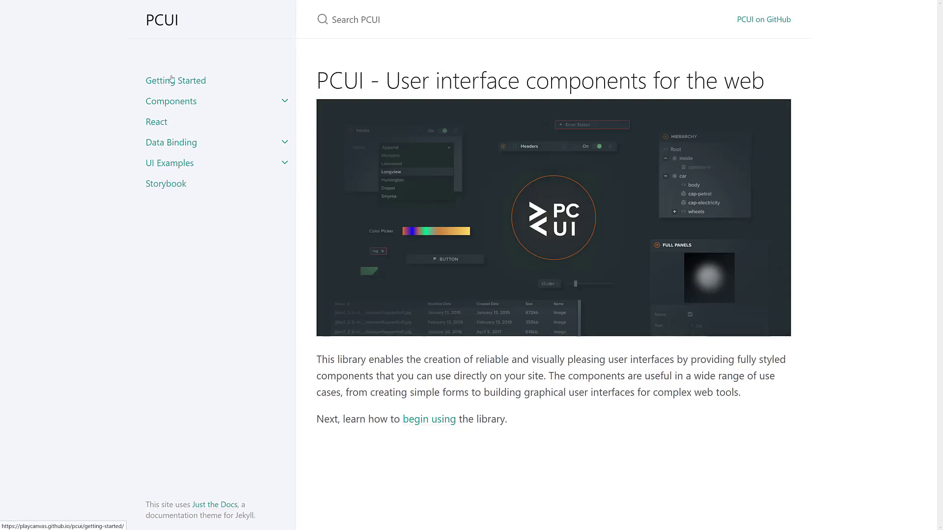
- Expand the Components list in the PCUI documentation and open the Code component's page
left_click(188, 102)
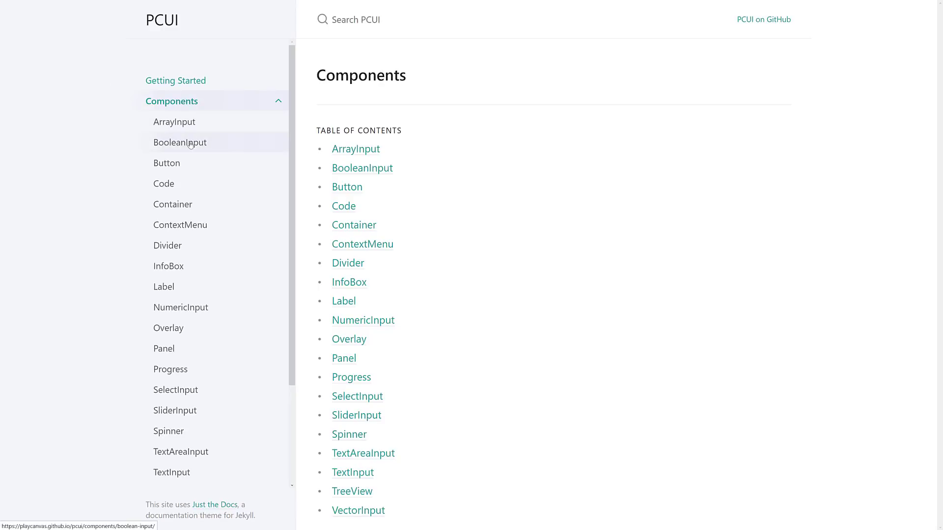
scroll(199, 182, "down", 1)
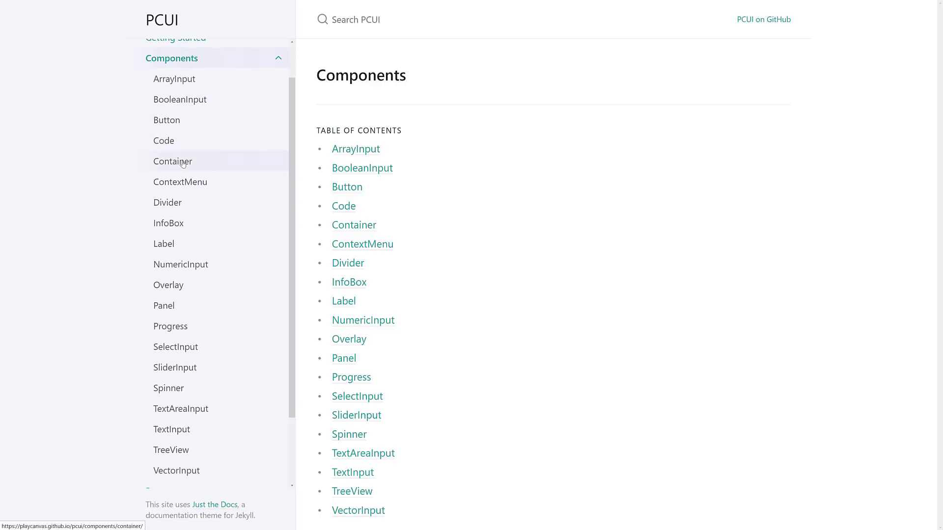
left_click(174, 143)
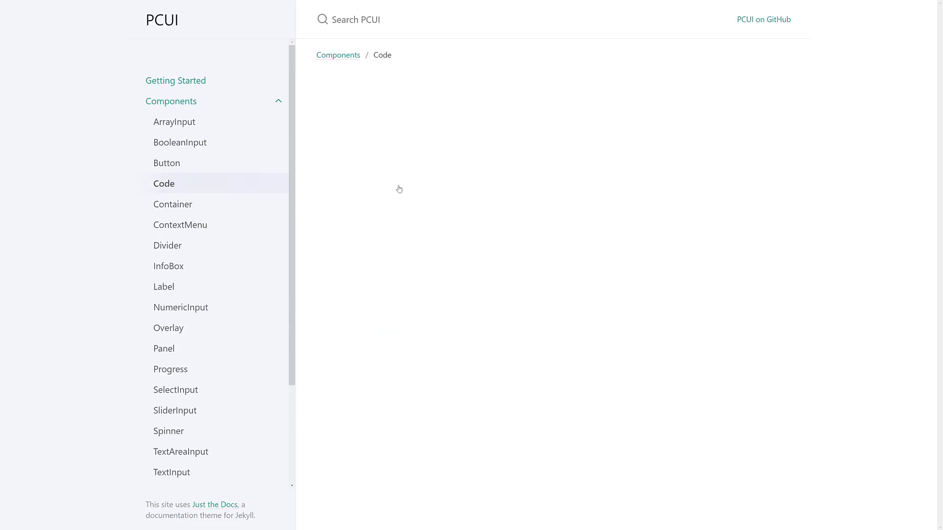
- Examine the Code component's example and properties table, and review the remaining components and sections listed in the documentation
scroll(376, 226, "down", 1)
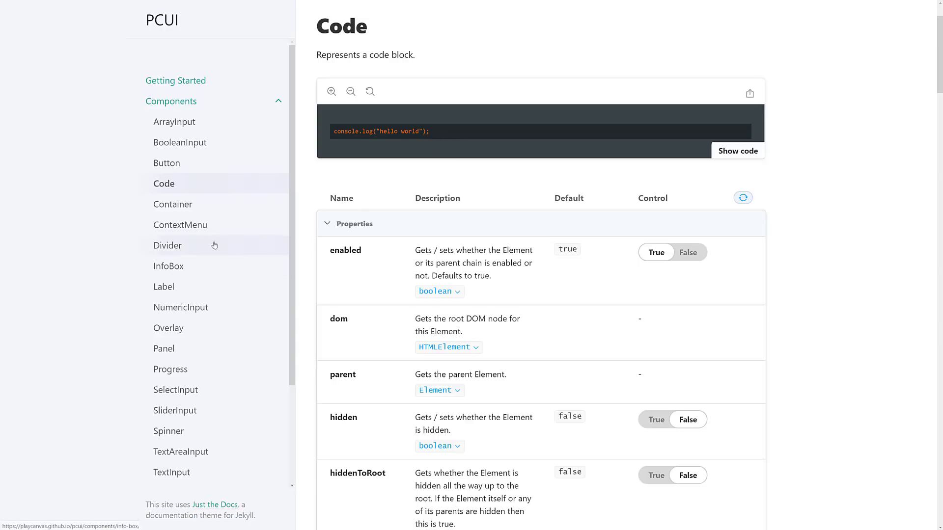
scroll(503, 369, "down", 9)
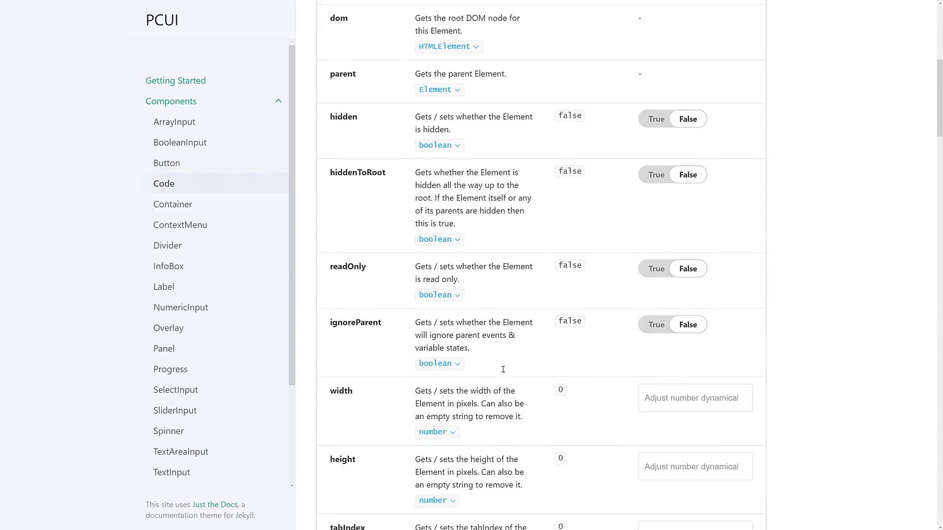
scroll(503, 369, "up", 10)
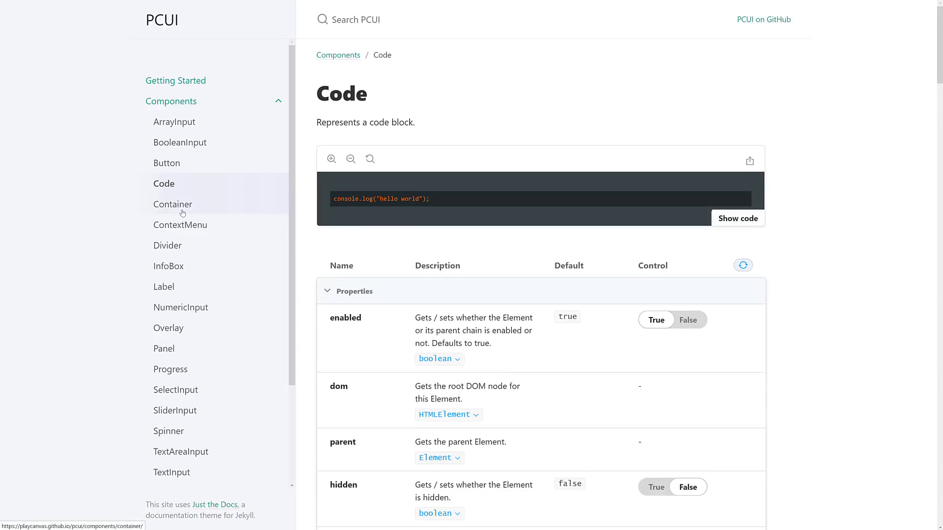
scroll(186, 228, "down", 1)
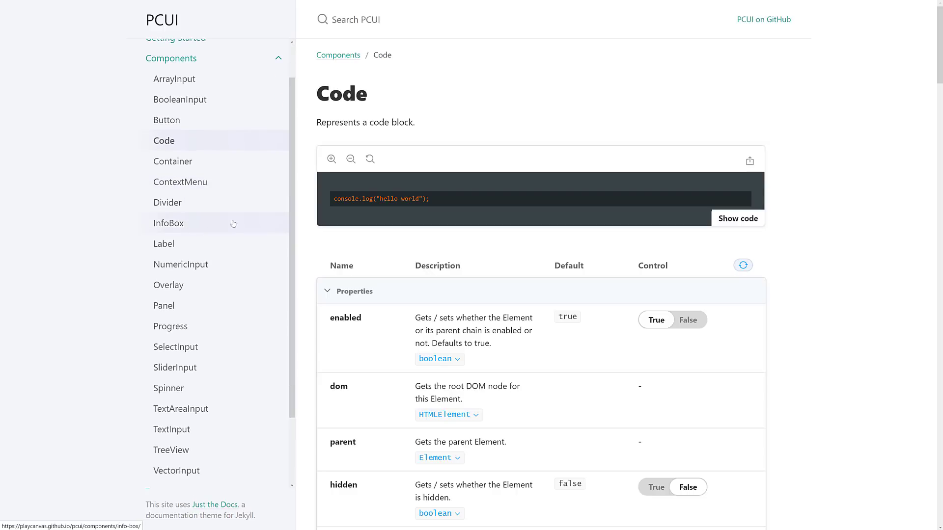
scroll(233, 224, "down", 1)
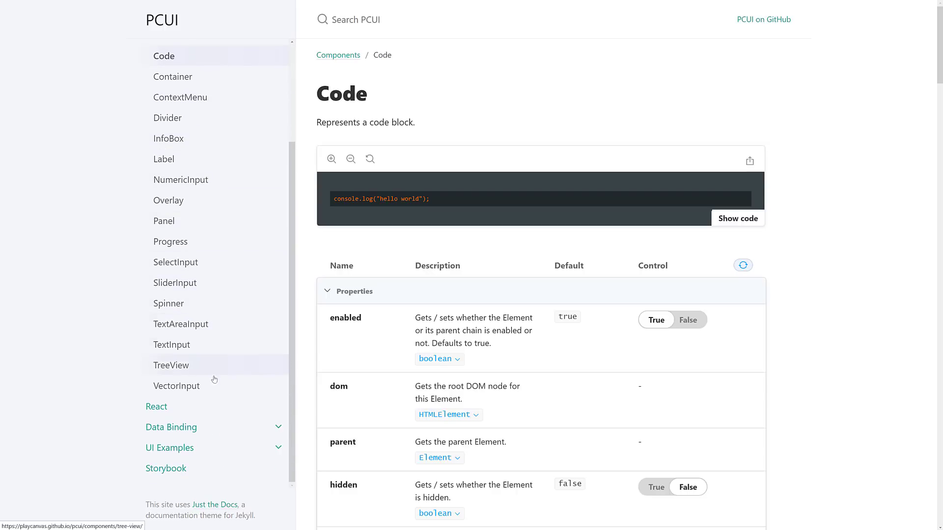
scroll(194, 340, "down", 1)
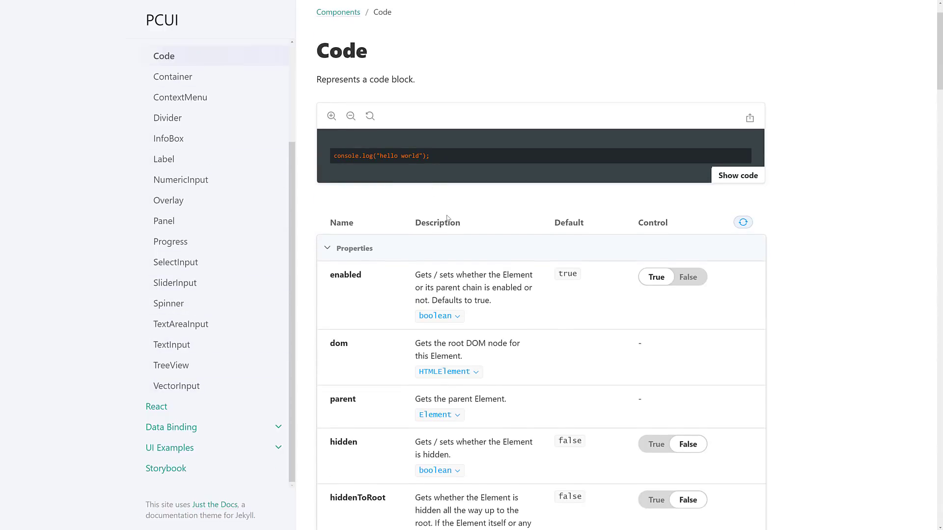
scroll(406, 291, "down", 1)
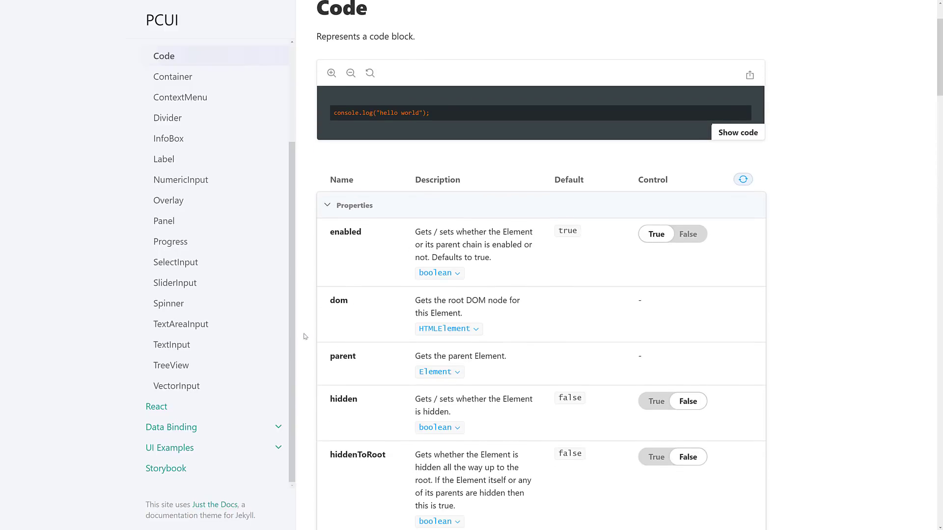
- Read the React import example in the documentation, and open the Using Observers page under Data Binding
left_click(157, 406)
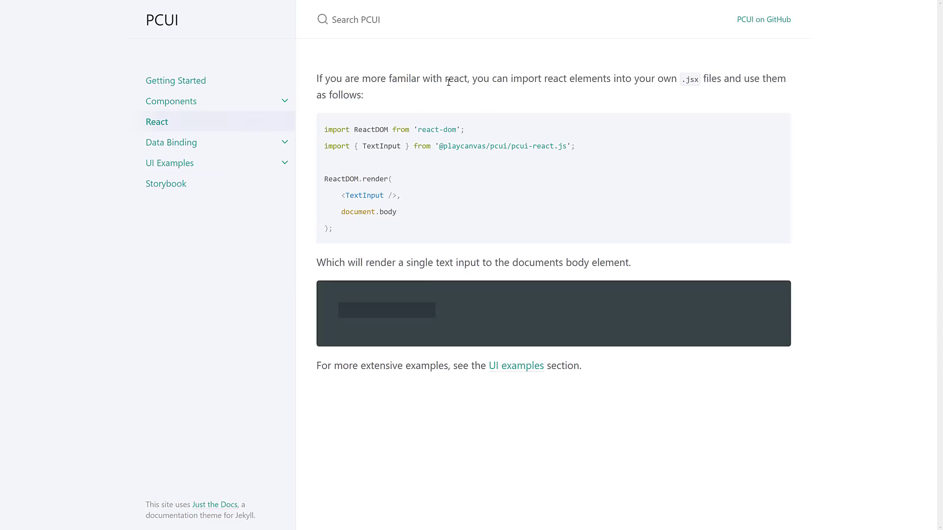
left_click_drag(447, 78, 664, 78)
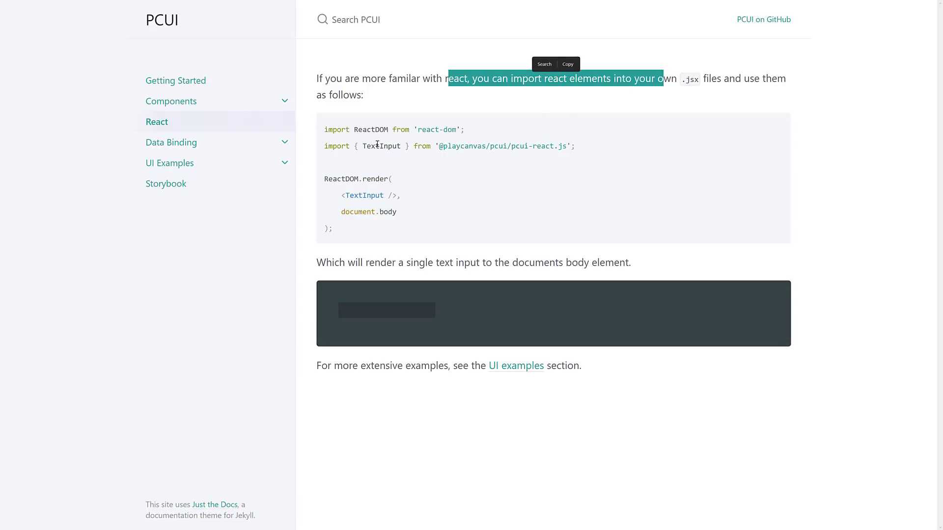
left_click(166, 144)
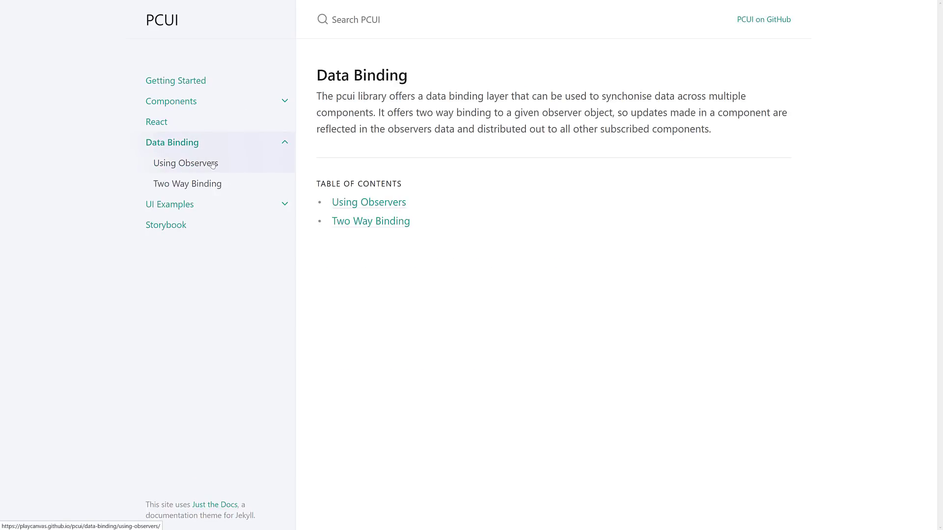
left_click(212, 165)
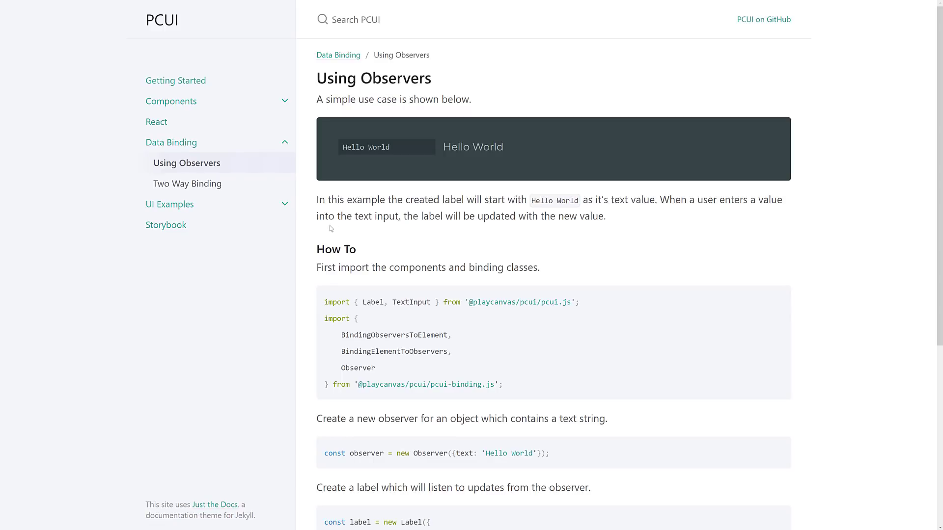
- Open the Two Way Binding example and change the first text input to "Hello World Bob"
left_click(199, 185)
left_click(394, 198)
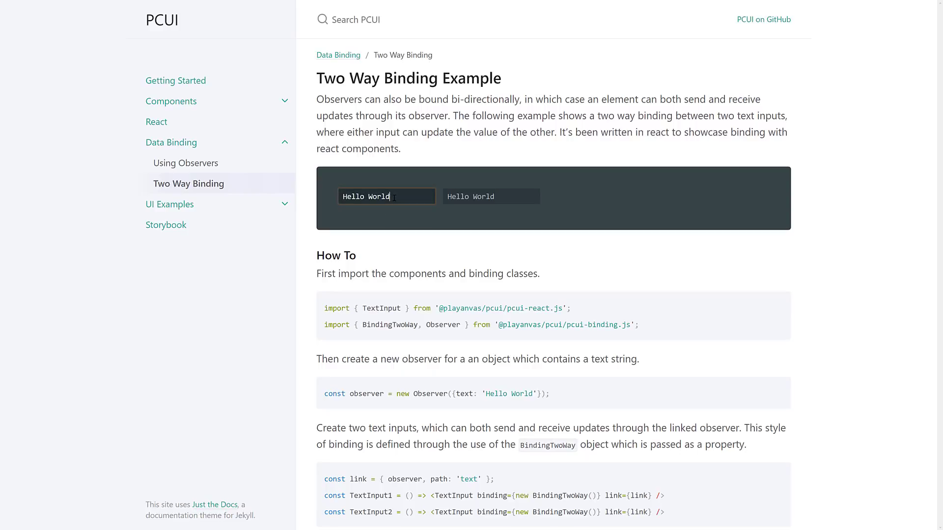
type("W")
key("BackSpace")
type("Bob")
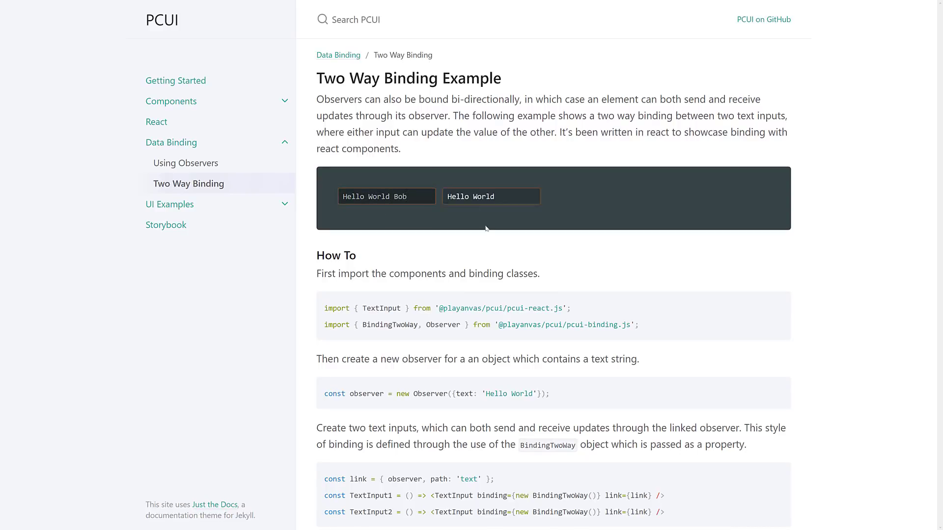
left_click(506, 185)
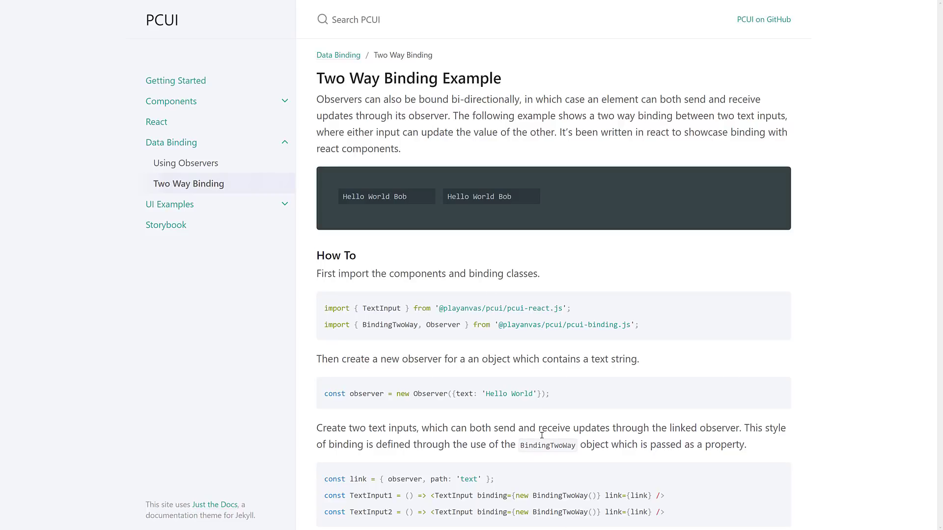
- Review the Using Observers how-to code and set its example text input to "Hello World 2"
left_click(206, 163)
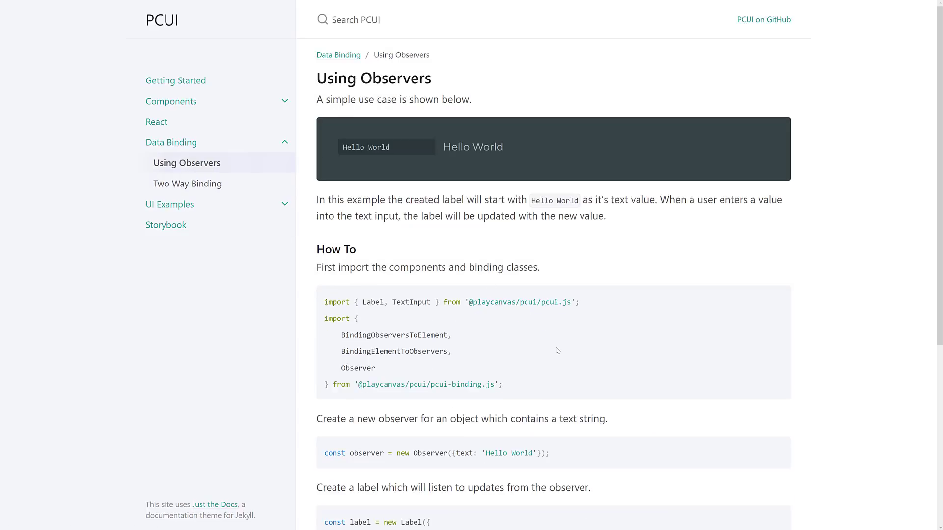
scroll(557, 350, "down", 2)
scroll(557, 350, "down", 4)
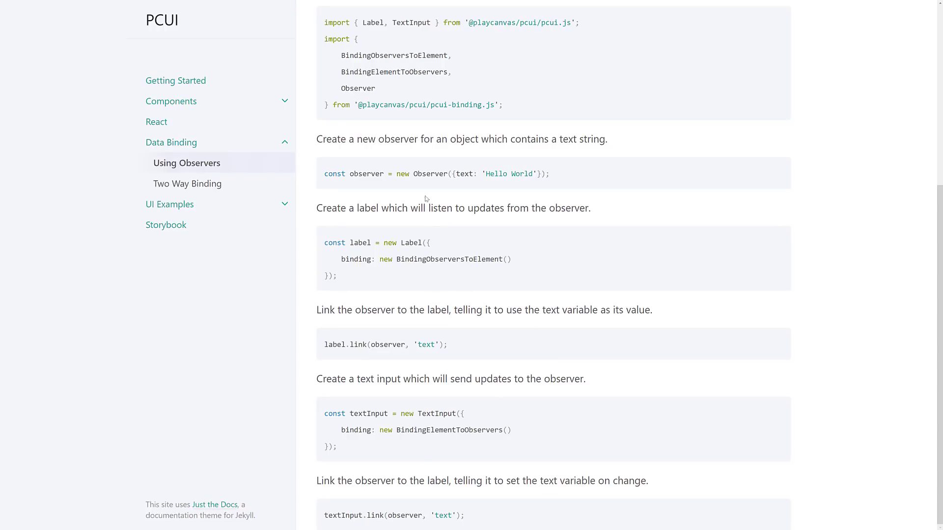
scroll(426, 199, "up", 6)
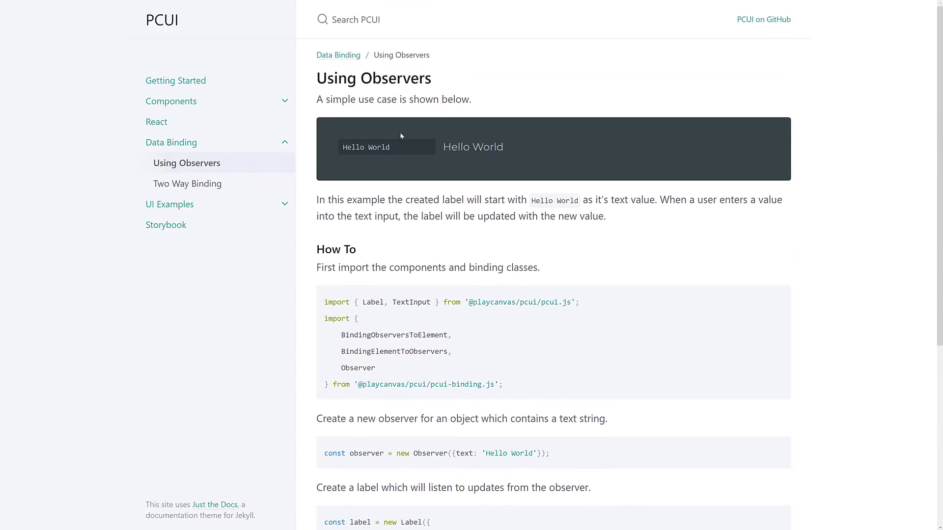
left_click(407, 147)
type("2")
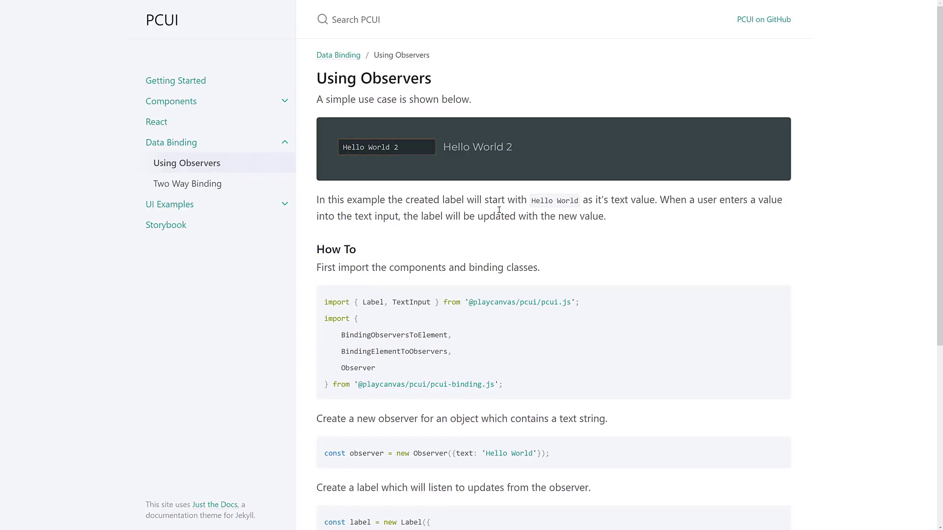
left_click(483, 150)
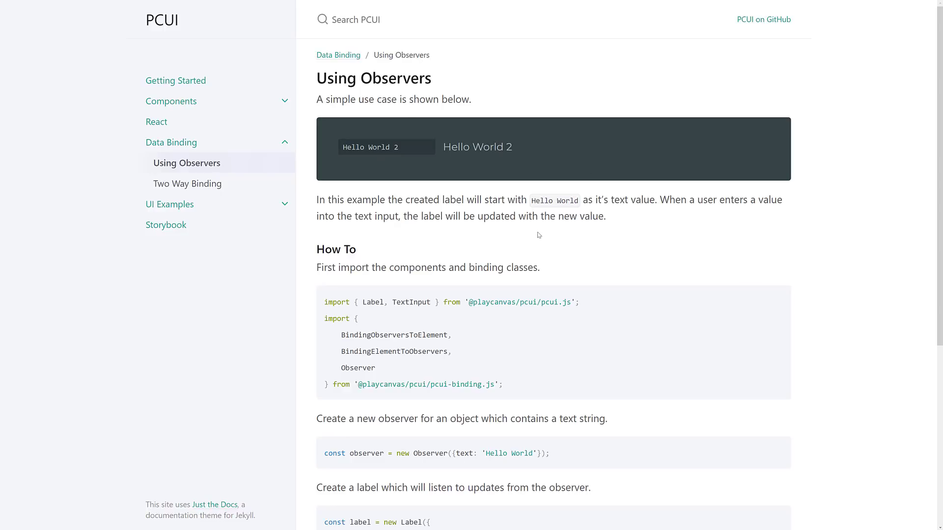
- Switch to the Command Prompt and start the local Storybook from the pcui directory with npm run storybook
key("alt+Tab")
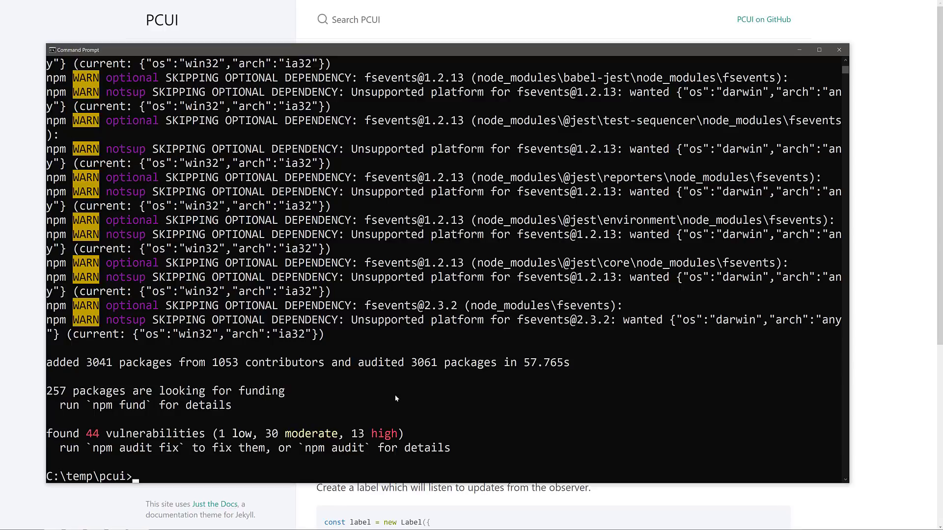
type("npm run storybook")
key("Return")
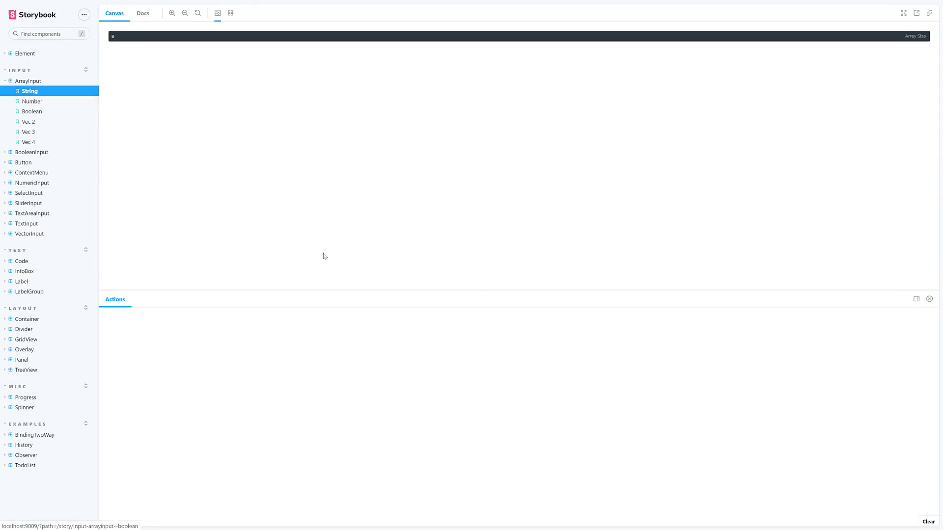
- Enlarge the Storybook page, open the BooleanInput story and toggle its checkbox on and off several times
key("ctrl+plus")
key("ctrl+plus")
key("ctrl+plus")
key("ctrl+plus")
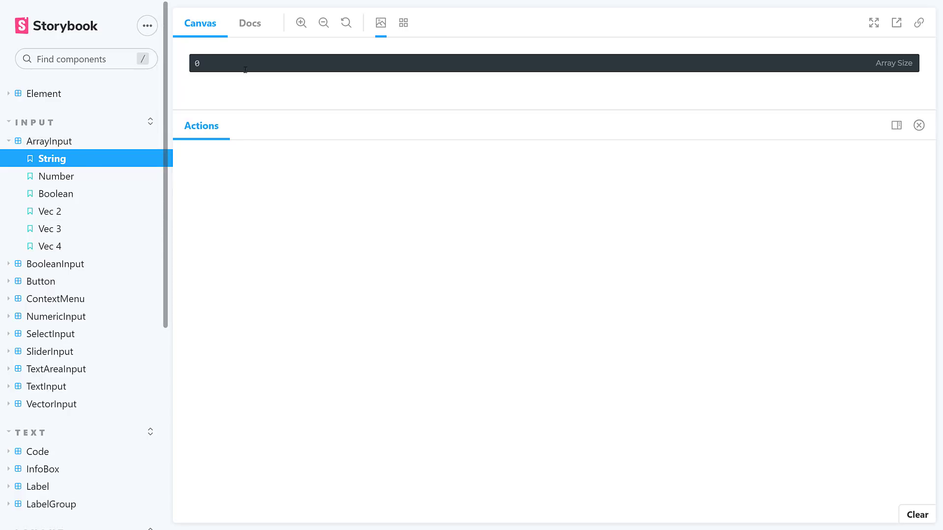
left_click(69, 263)
left_click(195, 60)
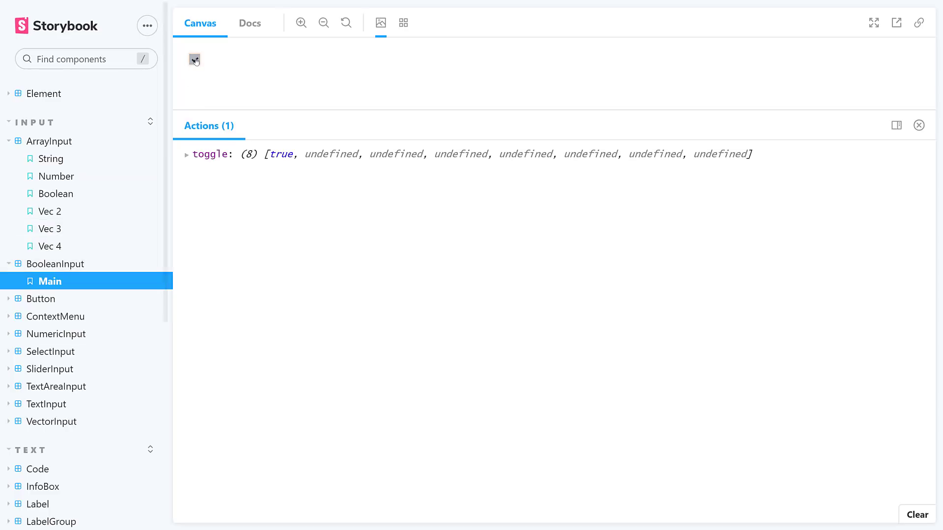
left_click(195, 60)
left_click(195, 60)
left_click(195, 60)
left_click(194, 60)
left_click(195, 60)
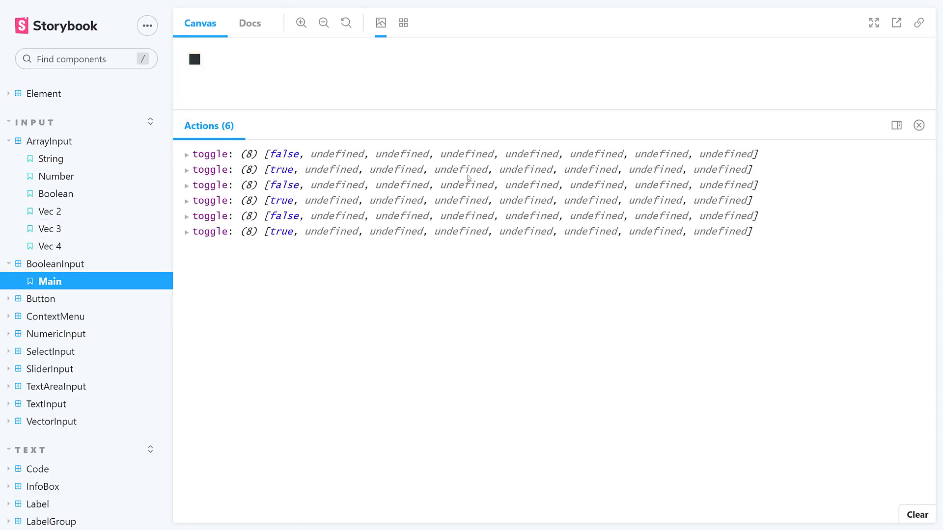
- View the BooleanInput component's documentation, followed by the documentation of InfoBox and Label
left_click(259, 28)
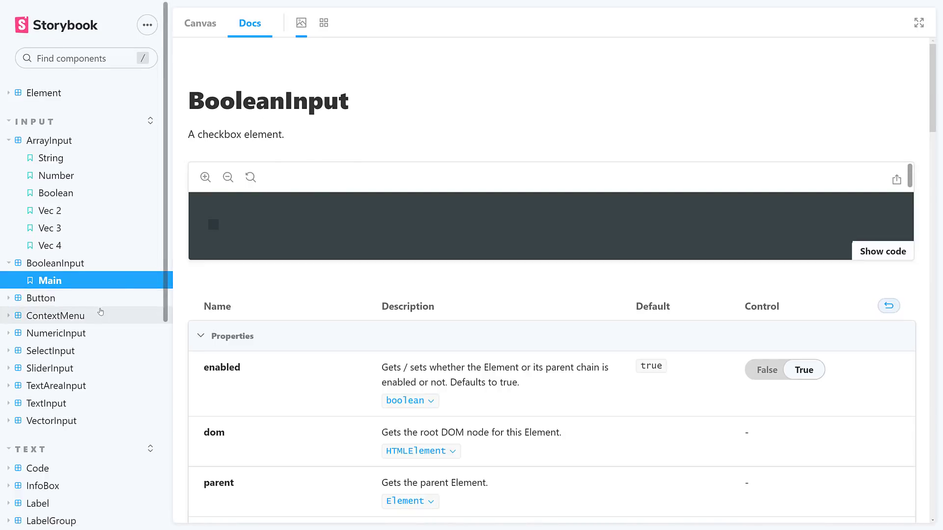
scroll(101, 312, "down", 5)
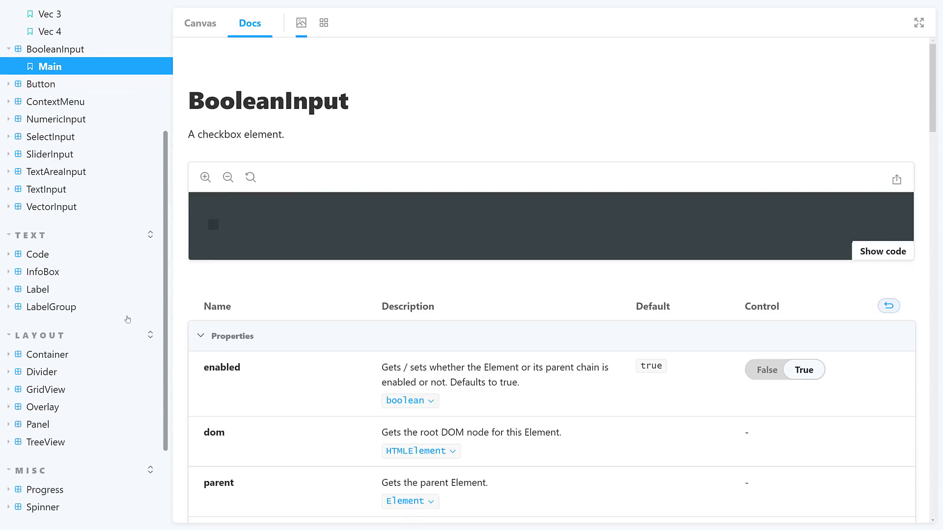
left_click(42, 272)
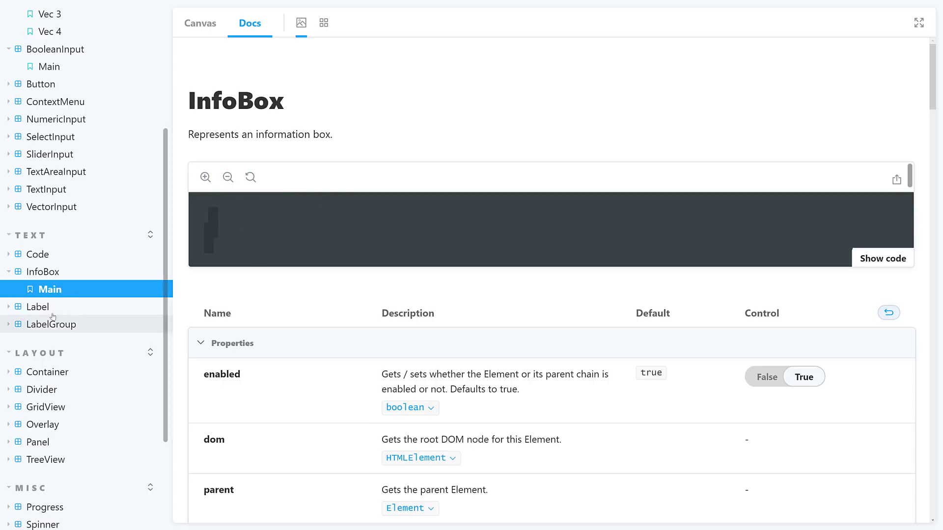
left_click(38, 306)
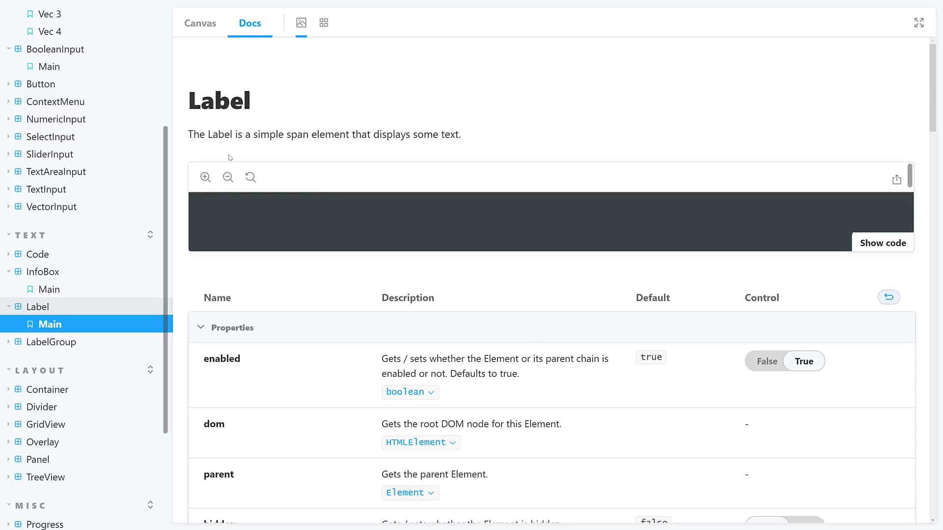
- View the Label, InfoBox and Code stories on the canvas, and open the Code component's documentation
left_click(209, 36)
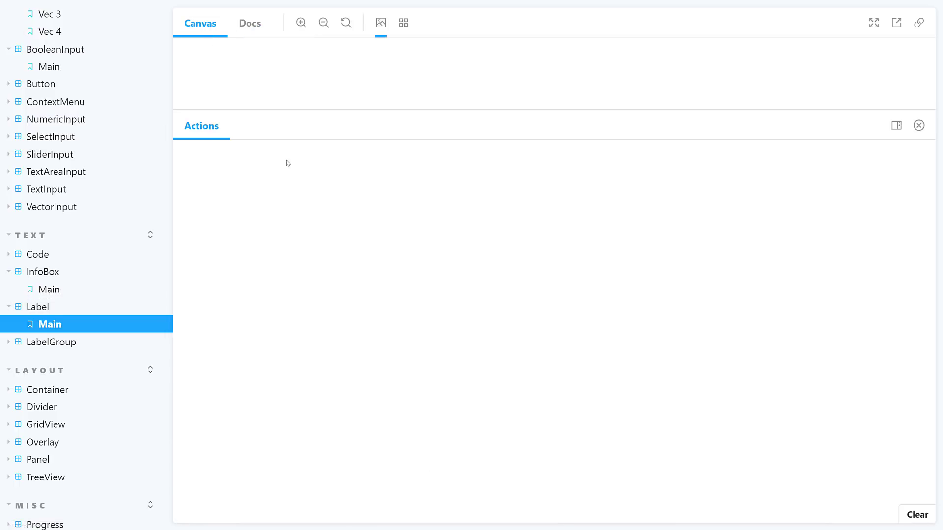
left_click(63, 293)
left_click(51, 256)
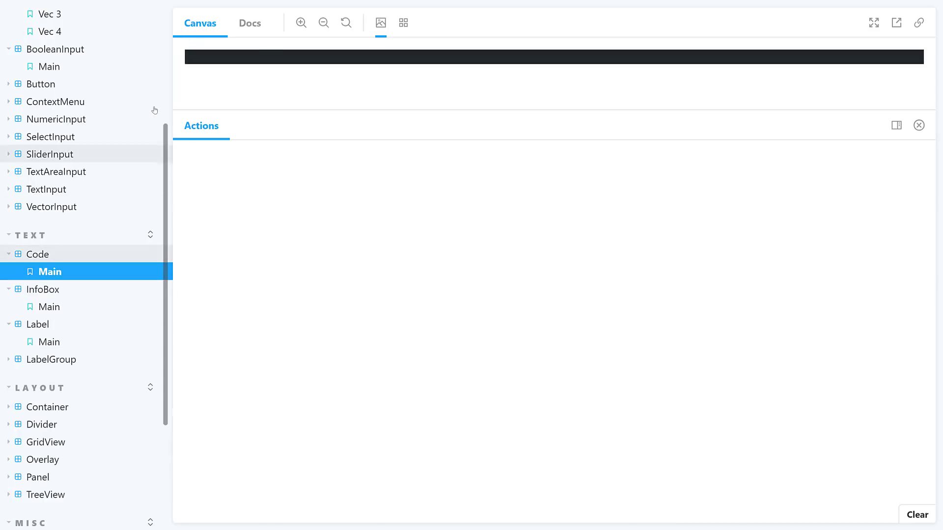
scroll(46, 337, "down", 1)
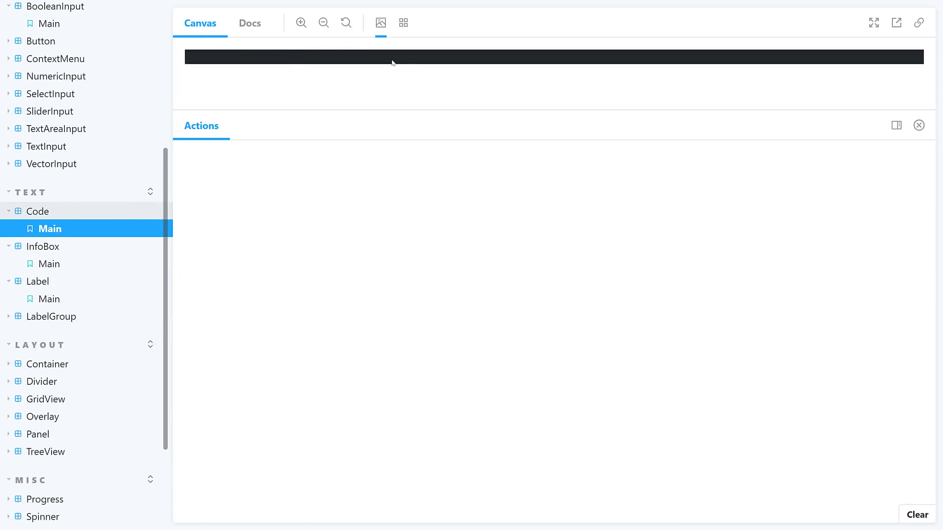
left_click(250, 25)
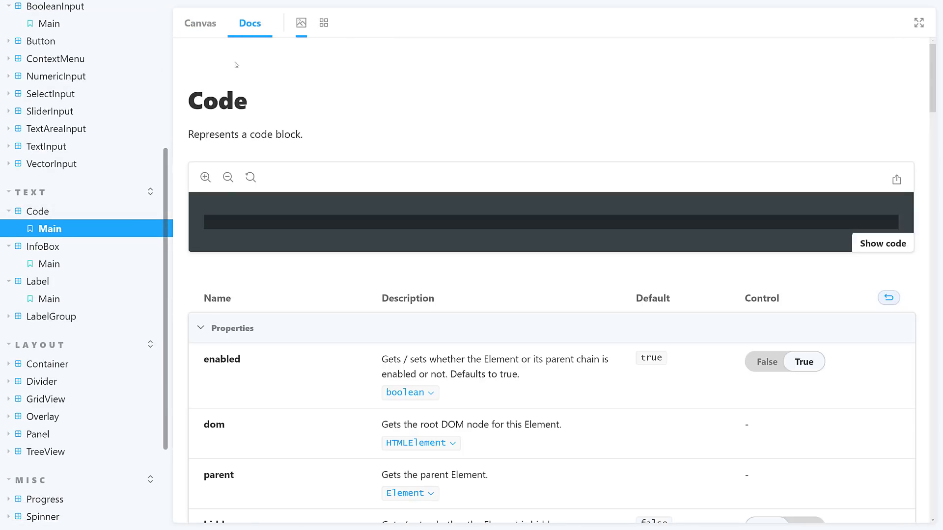
- Open the TodoList example's documentation and add the items "Item One" and "Item Two" to its list
scroll(102, 311, "down", 3)
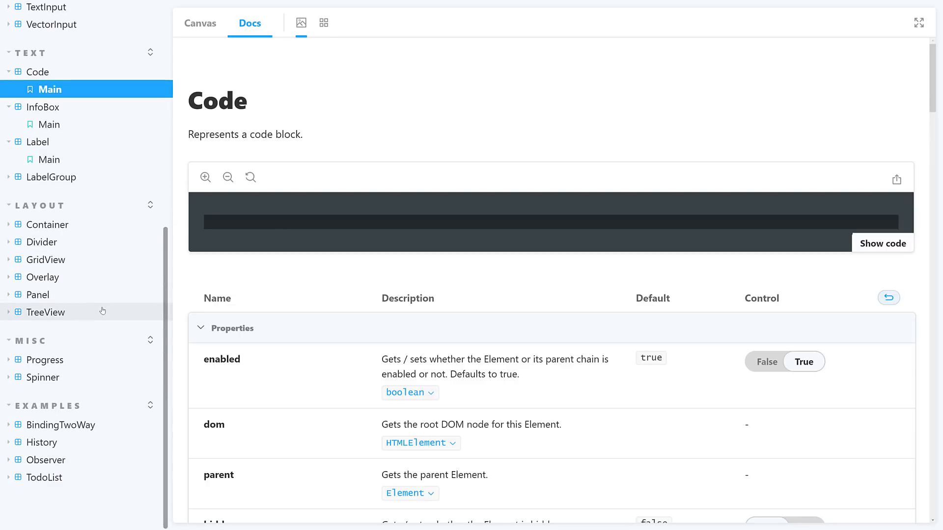
left_click(60, 478)
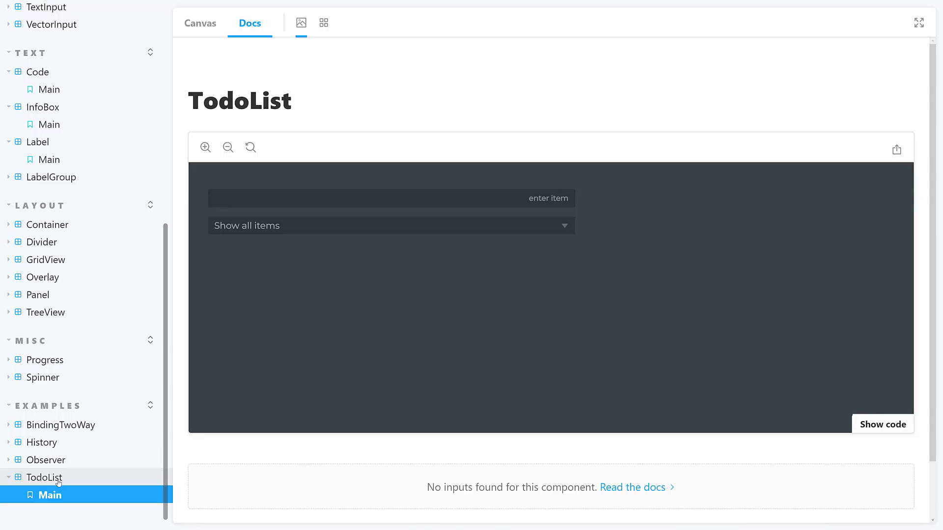
left_click(286, 203)
type("Item 0")
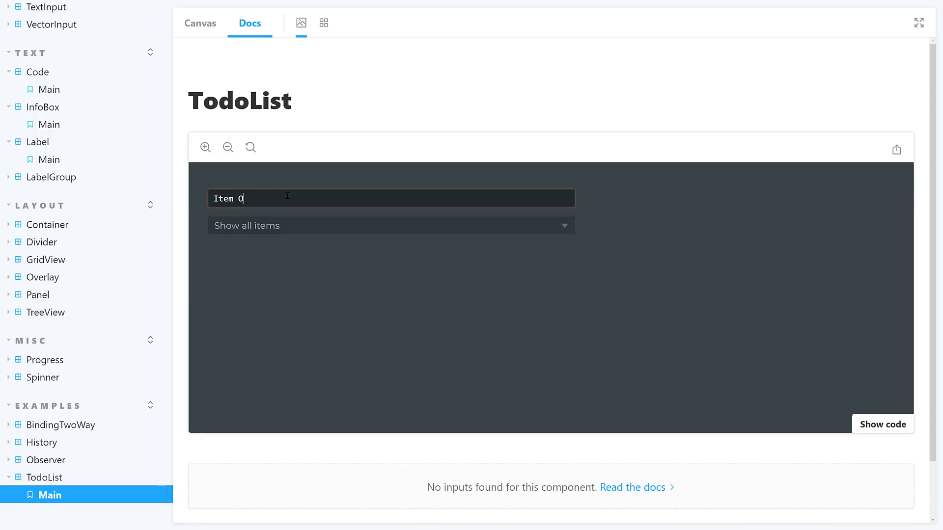
type("ne")
key("Return")
type("Item Two")
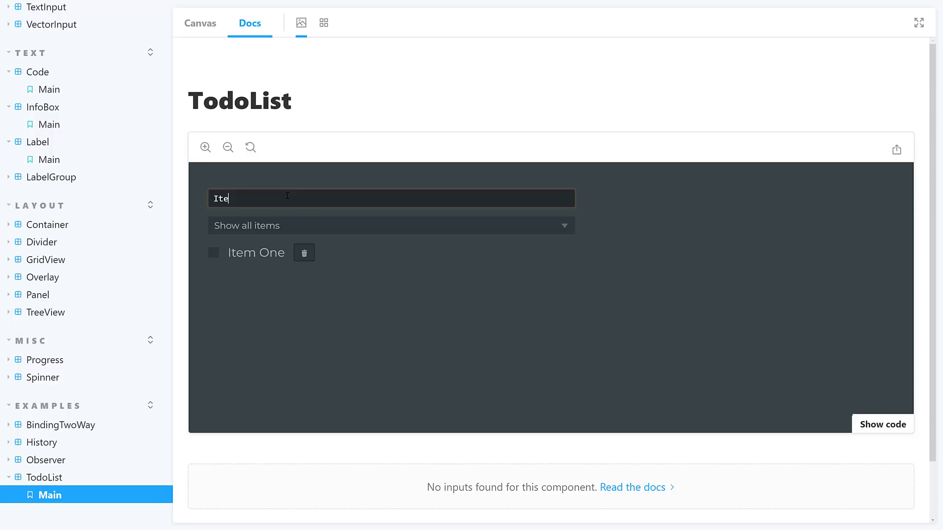
key("Return")
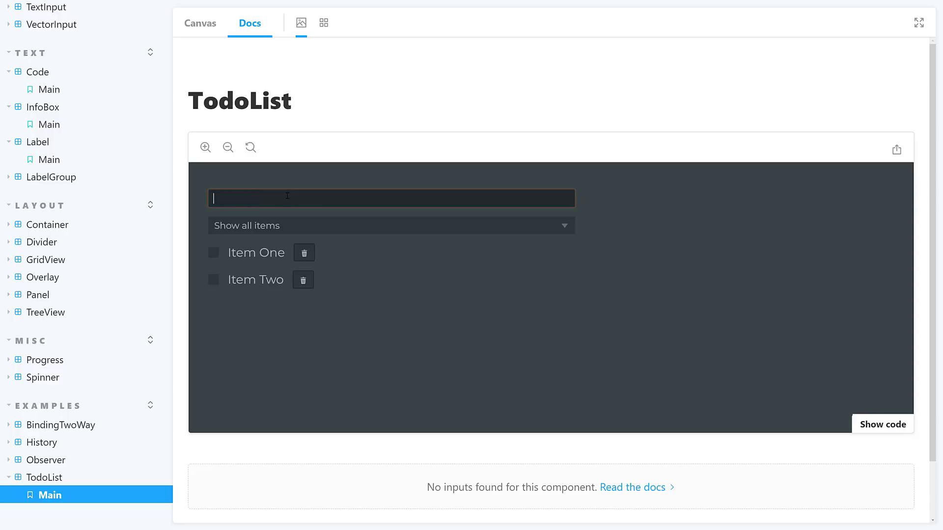
- With Item One checked off, filter the list to show active items and delete Item Two
left_click(214, 252)
left_click(408, 225)
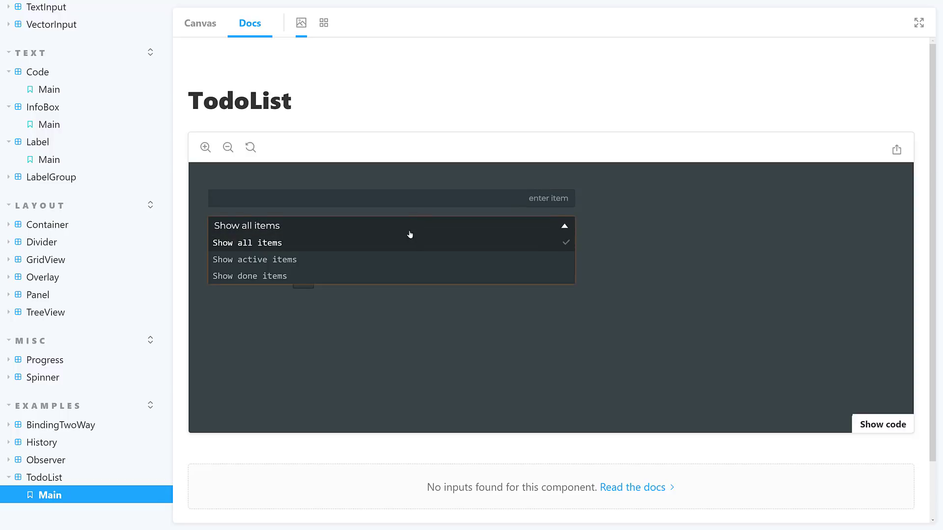
left_click(270, 259)
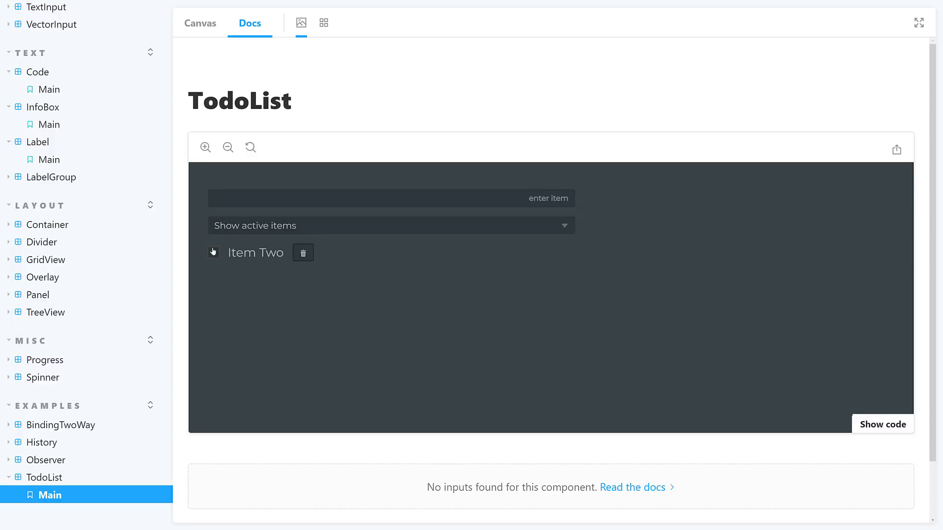
left_click(295, 254)
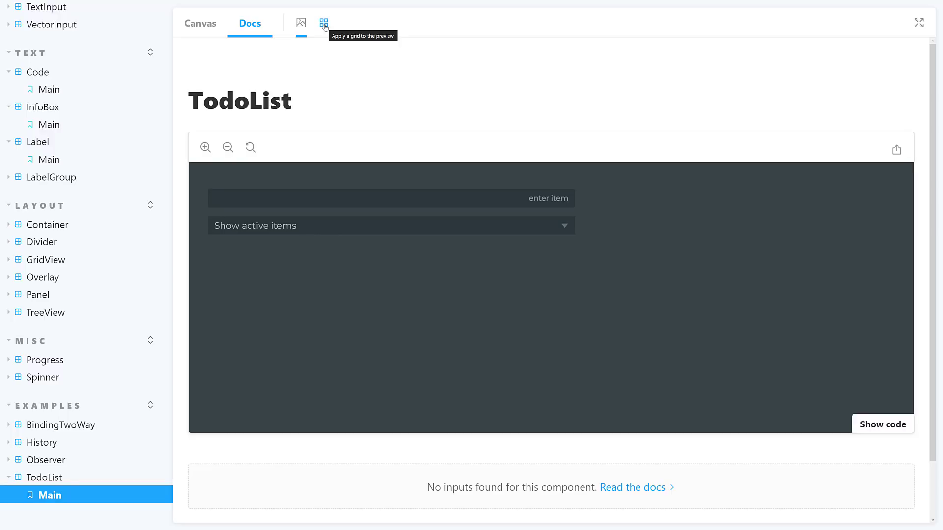
- View the TodoList example on the canvas, followed by the Container story
left_click(203, 25)
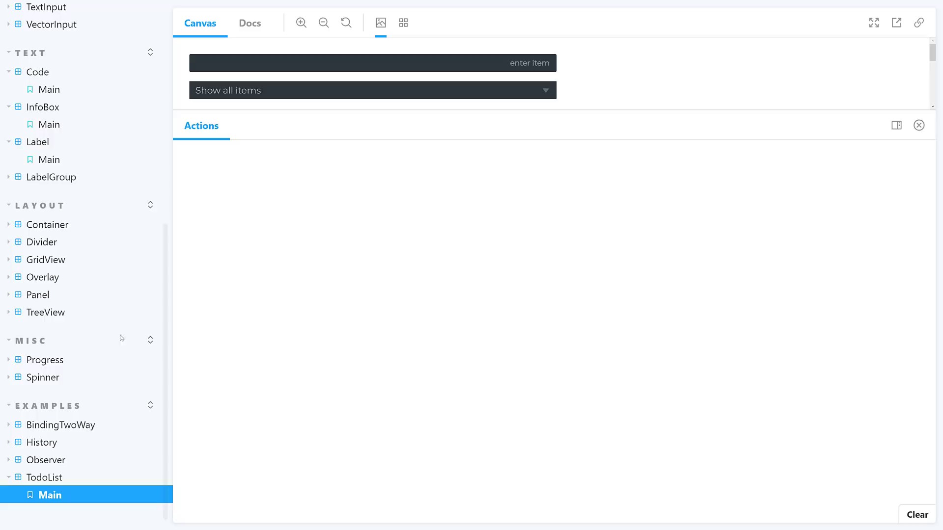
left_click(43, 227)
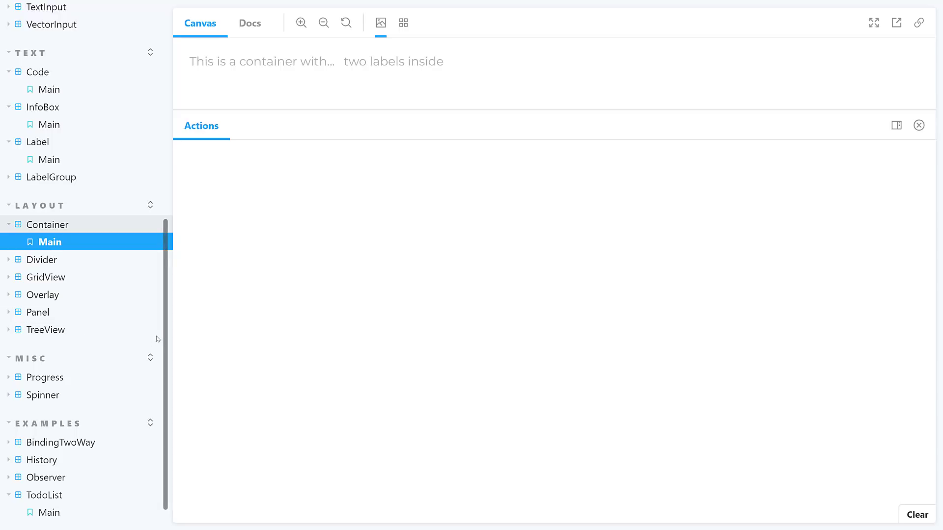
- Switch to the PowerShell window running Storybook and back to the browser, and look over the PlayCanvas Editor page
key("alt+Tab")
key("alt+Tab")
key("alt+Tab")
key("alt+Tab")
key("alt+Tab")
key("alt+Tab")
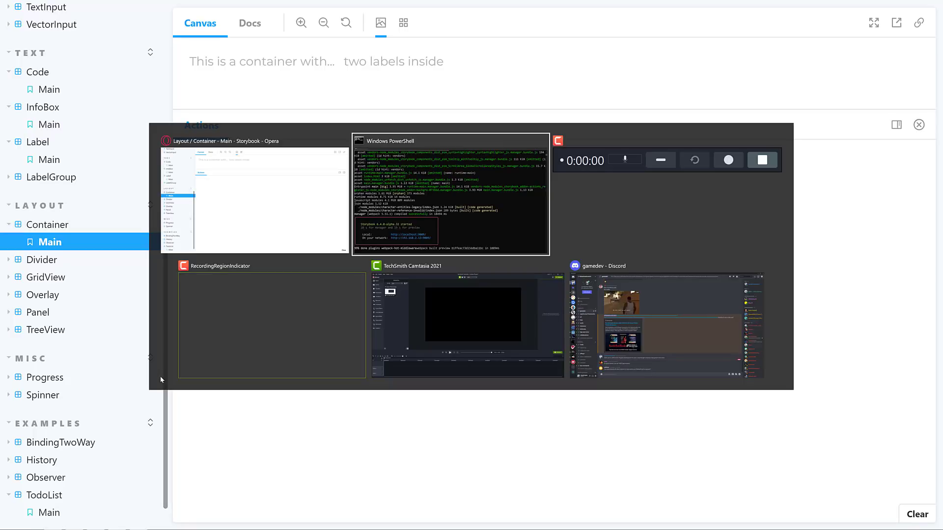
key("alt+Tab")
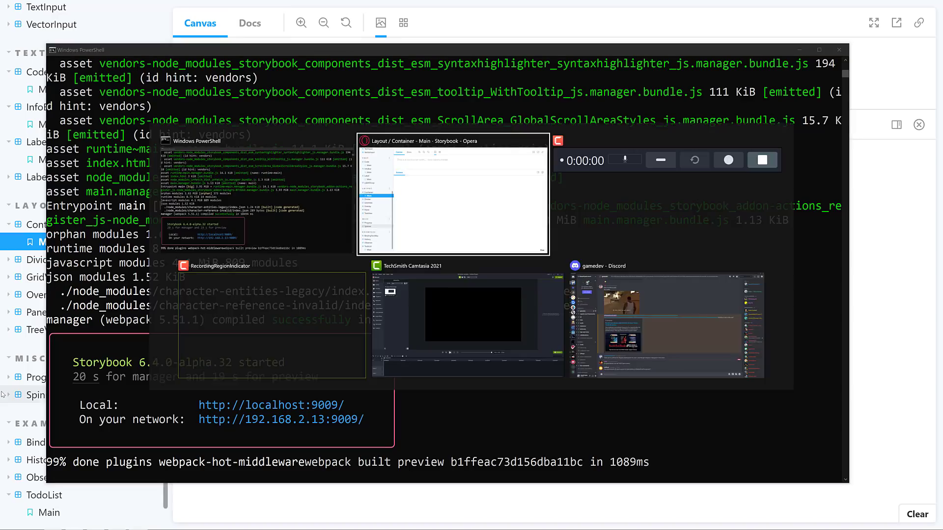
key("Escape")
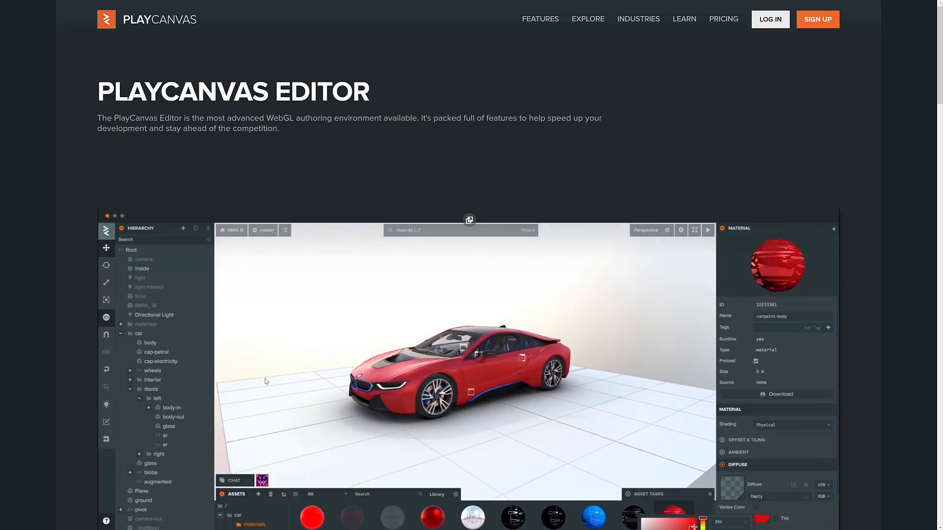
scroll(327, 408, "down", 2)
scroll(327, 408, "down", 1)
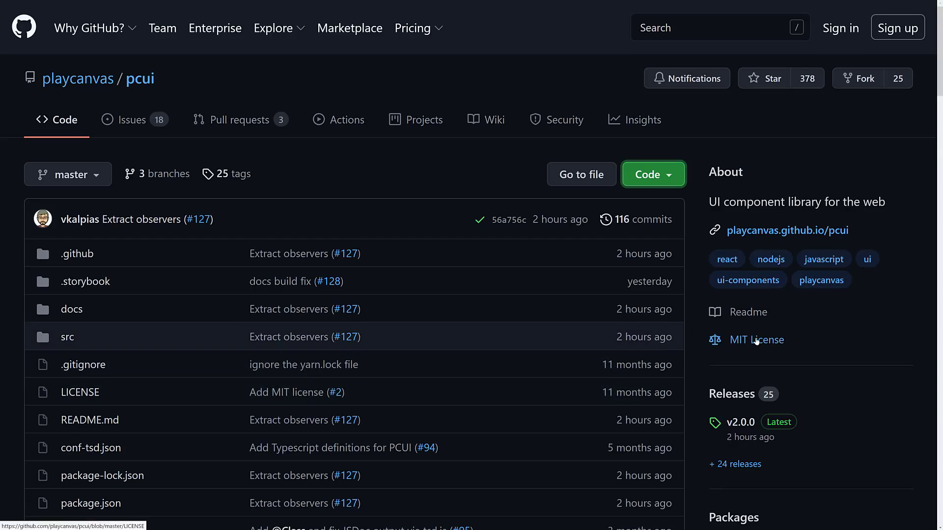
- Read the breaking changes in the v2.0.0 release notes of the pcui GitHub repository and return to the repository page
left_click(778, 427)
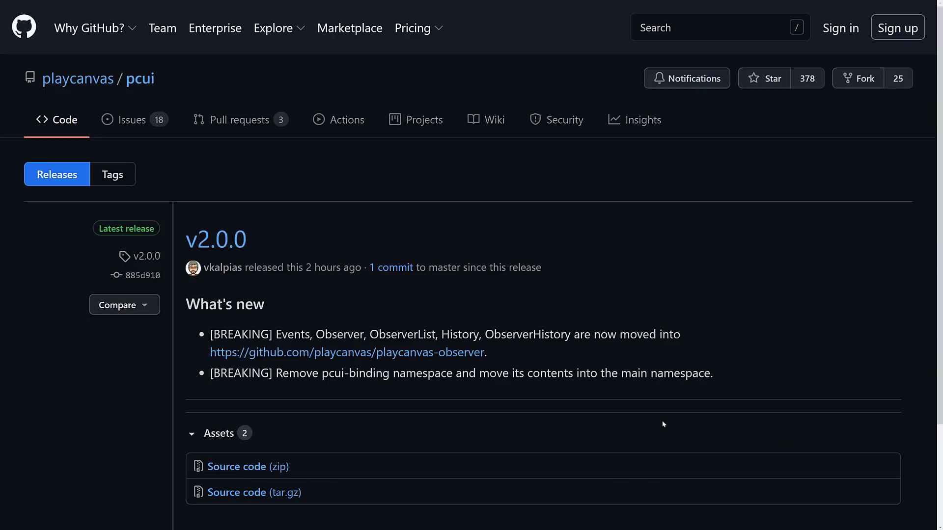
scroll(418, 351, "down", 1)
scroll(417, 351, "down", 1)
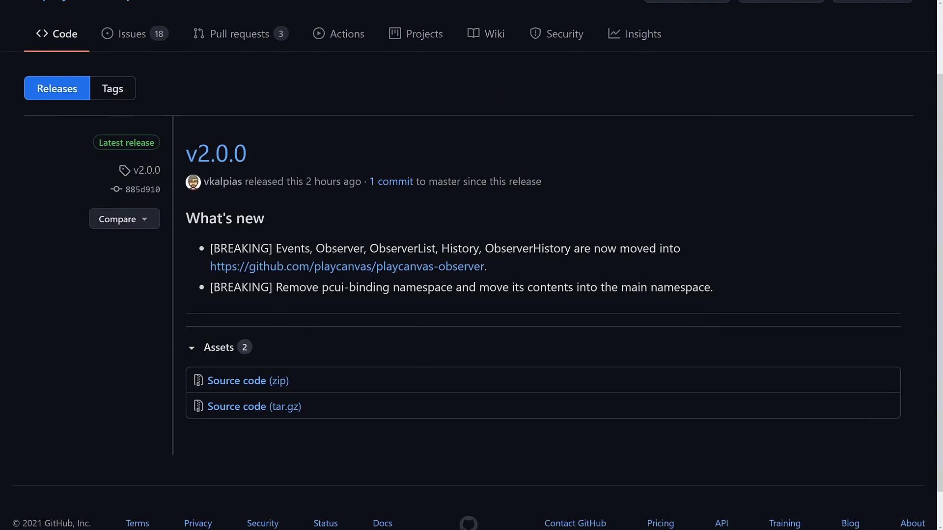
left_click_drag(685, 251, 326, 251)
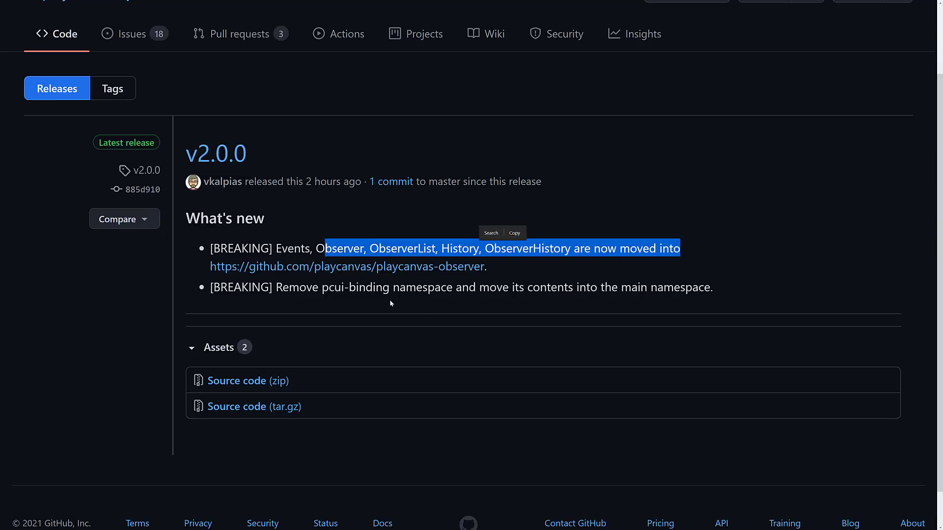
left_click(325, 289)
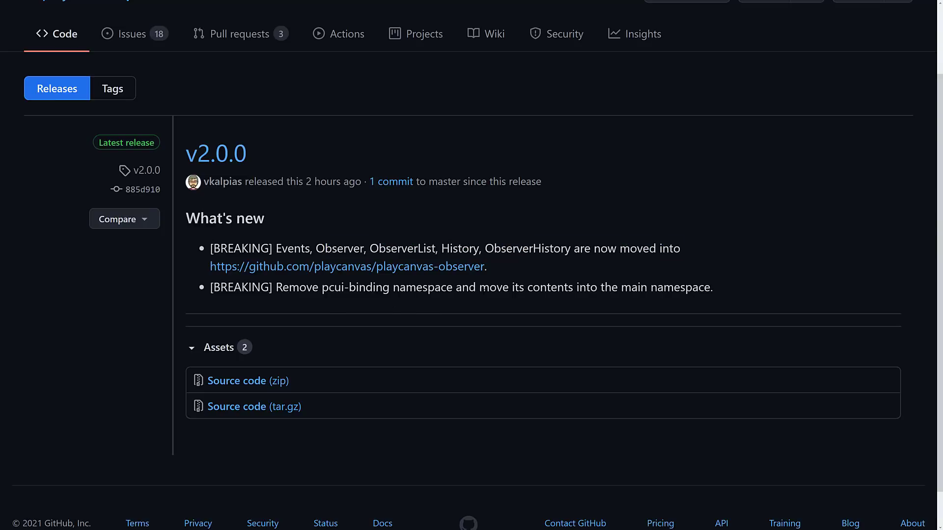
key("alt+Left")
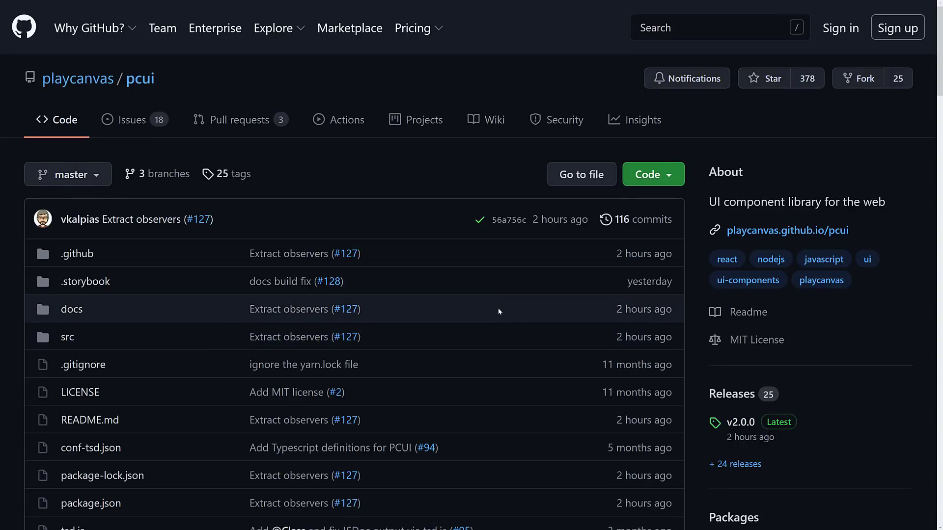
- Browse the full list of pcui releases down to v1.1.15 and return to the repository page
left_click(727, 395)
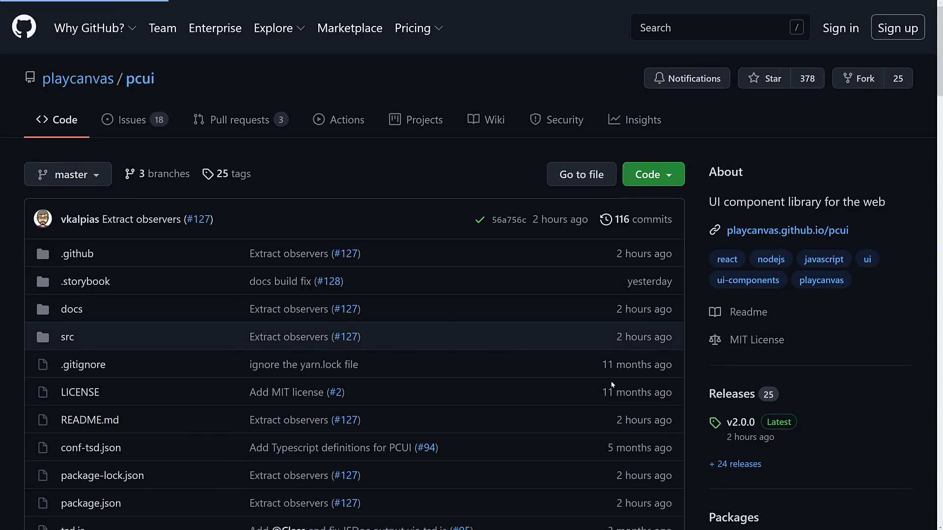
scroll(708, 431, "down", 4)
scroll(503, 331, "down", 15)
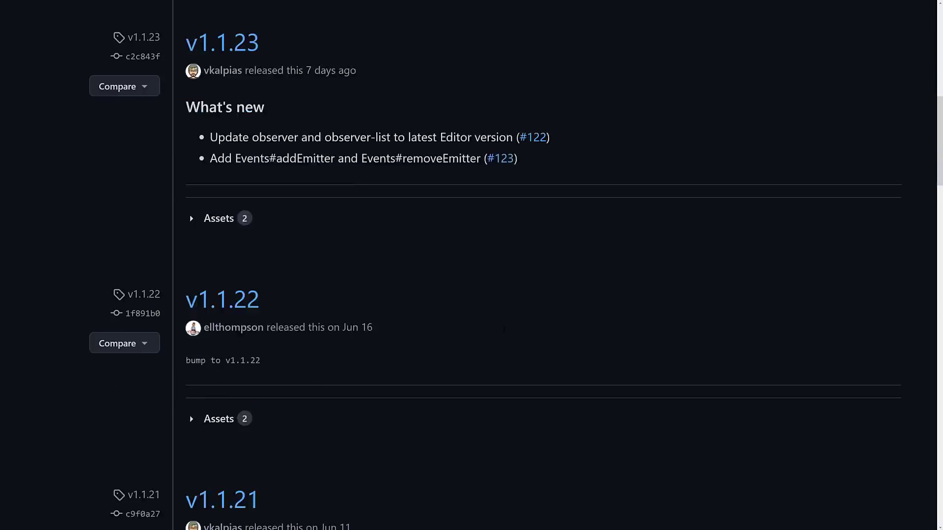
scroll(503, 333, "down", 15)
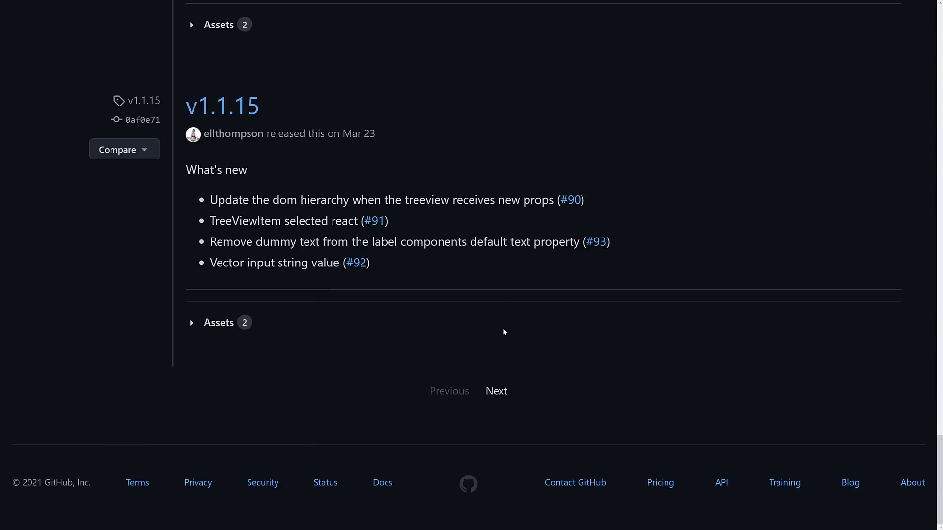
scroll(504, 333, "up", 20)
key("alt+Left")
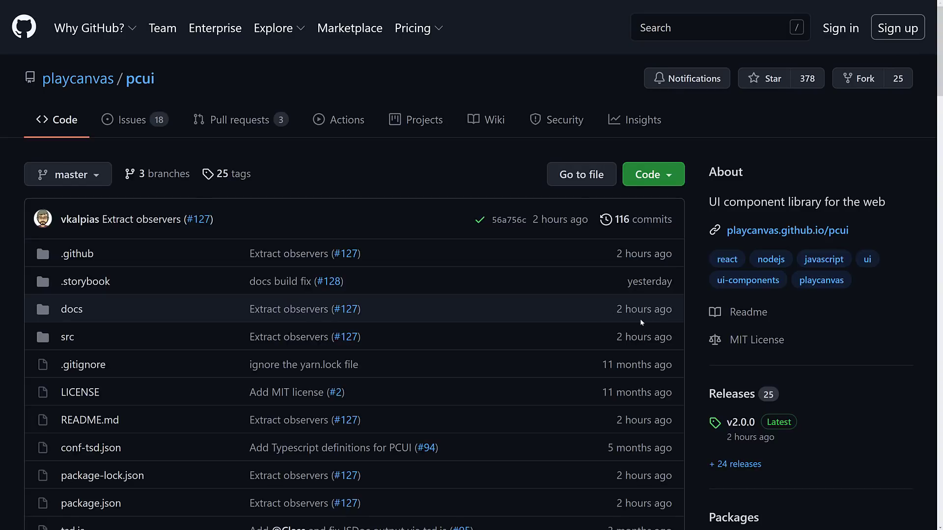
- Open the repository's src/components folder, view the files in the BooleanInput folder and return to the components list
scroll(631, 344, "down", 3)
scroll(626, 344, "up", 2)
scroll(618, 281, "up", 1)
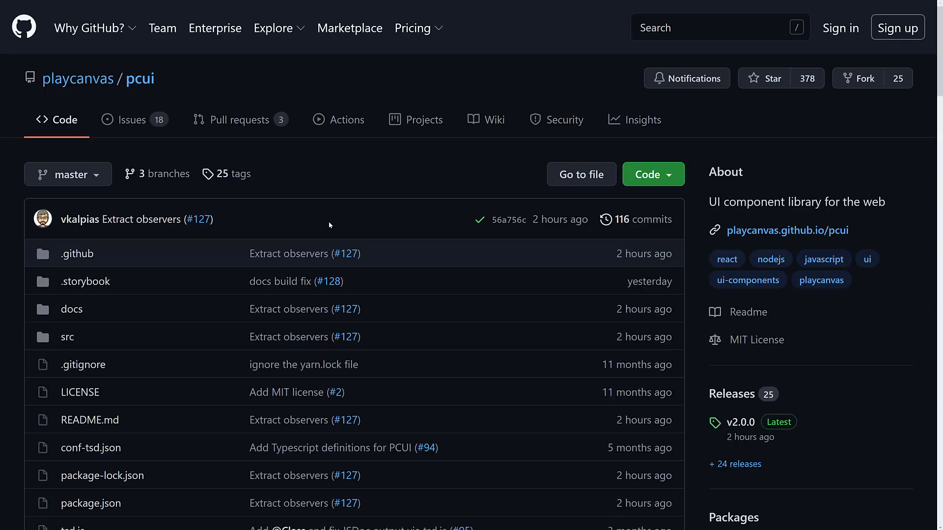
left_click(77, 335)
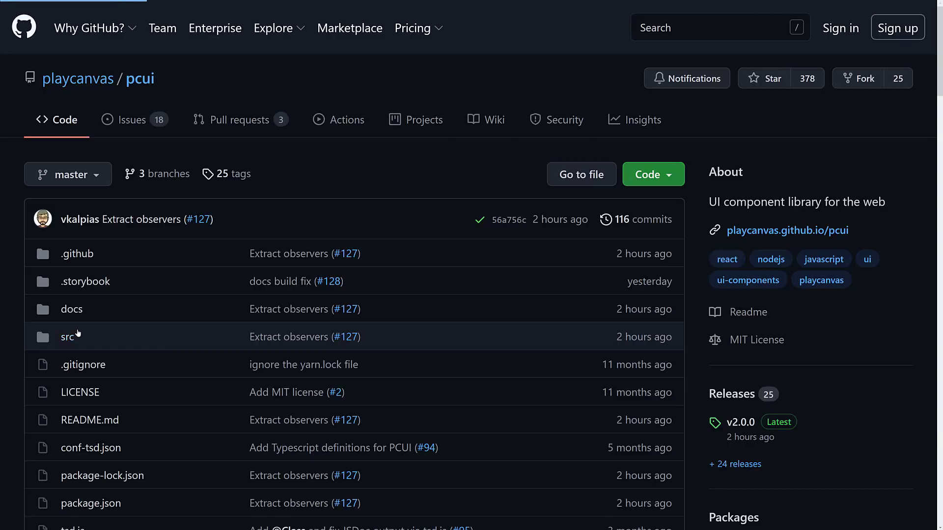
left_click(90, 309)
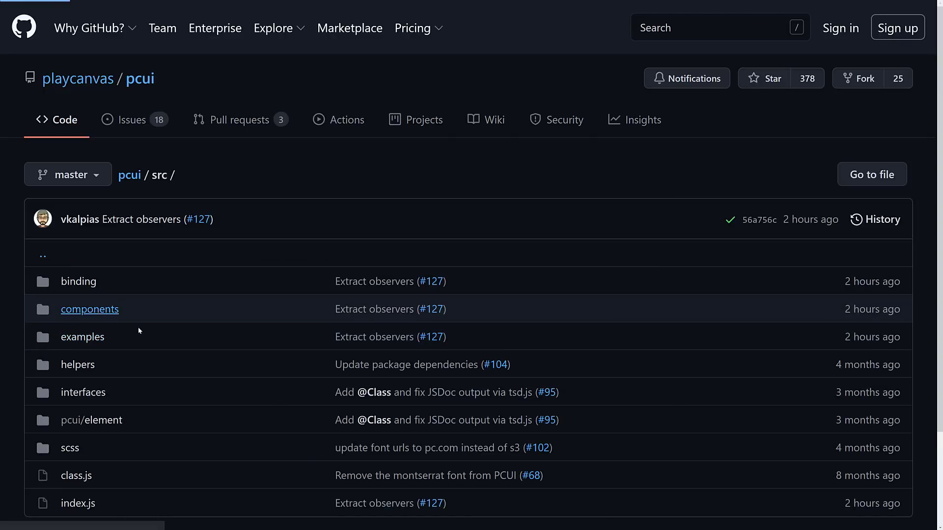
left_click(113, 309)
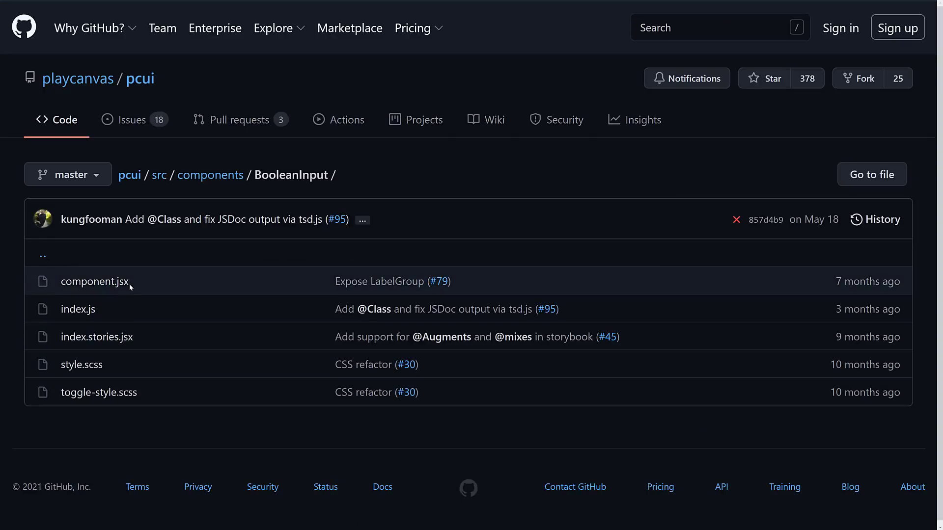
key("alt+Left")
- Look into the Code component's folder and examine the rest of the component folders in src/components
scroll(126, 365, "down", 1)
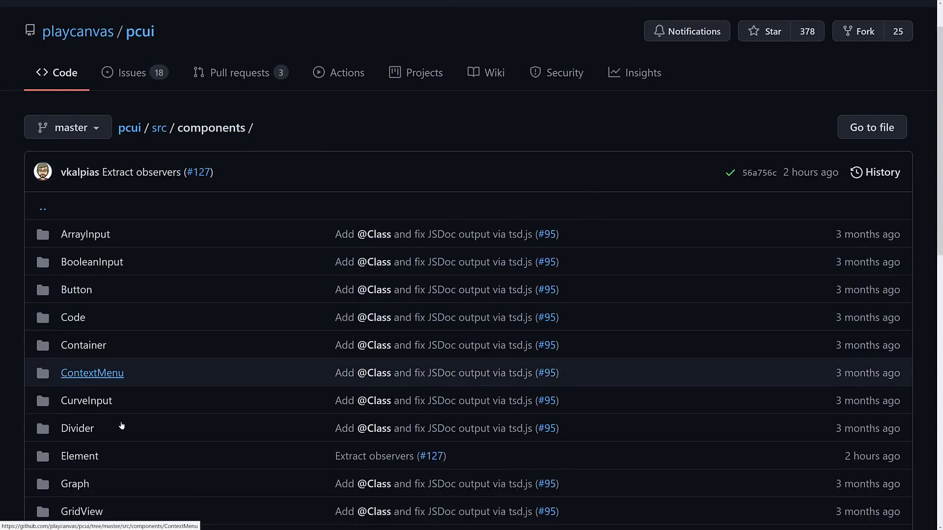
scroll(121, 426, "down", 3)
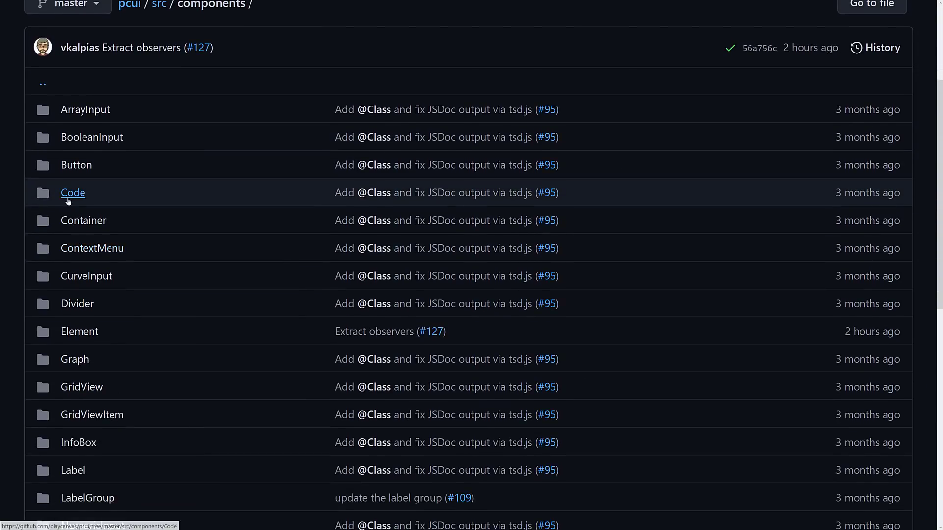
left_click(69, 194)
key("alt+Left")
scroll(179, 358, "down", 3)
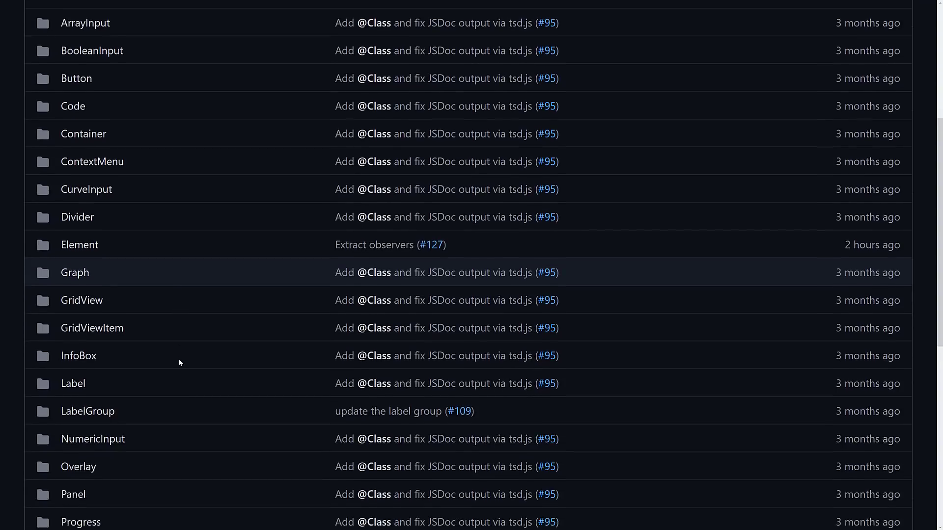
scroll(179, 361, "down", 8)
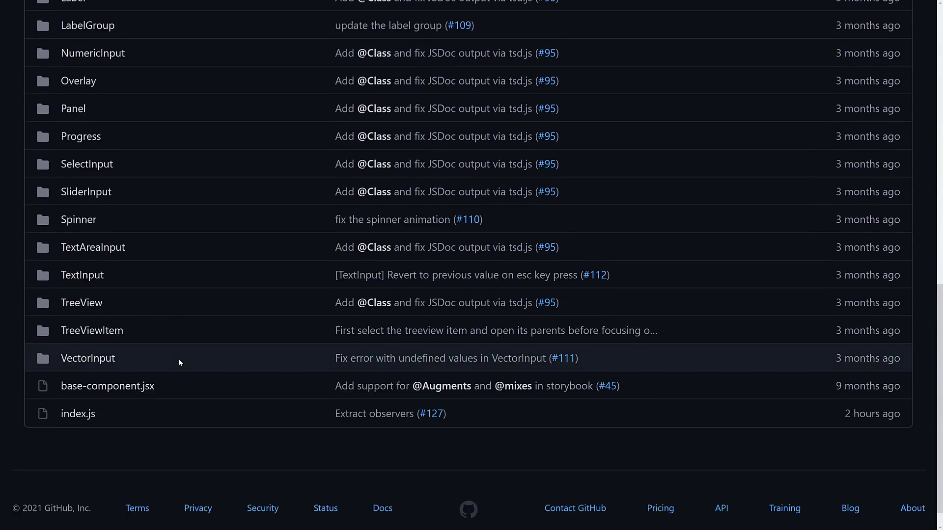
scroll(178, 358, "up", 15)
- Return to the src folder, open binding-base.js in its binding folder and read through the source code
key("alt+Left")
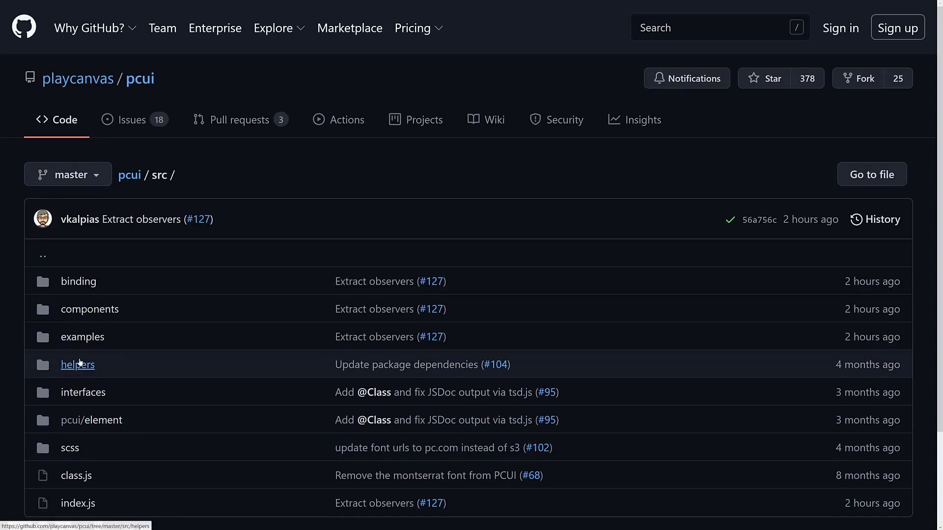
left_click(88, 283)
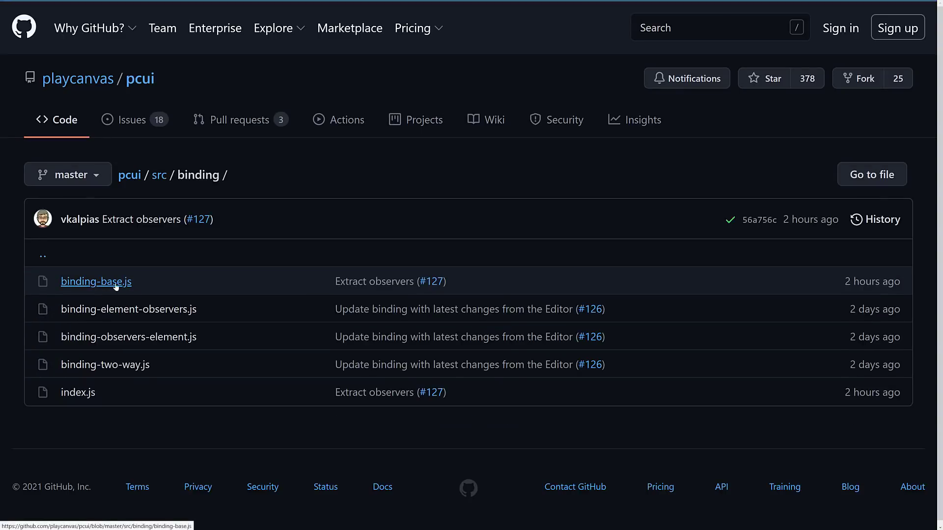
left_click(93, 283)
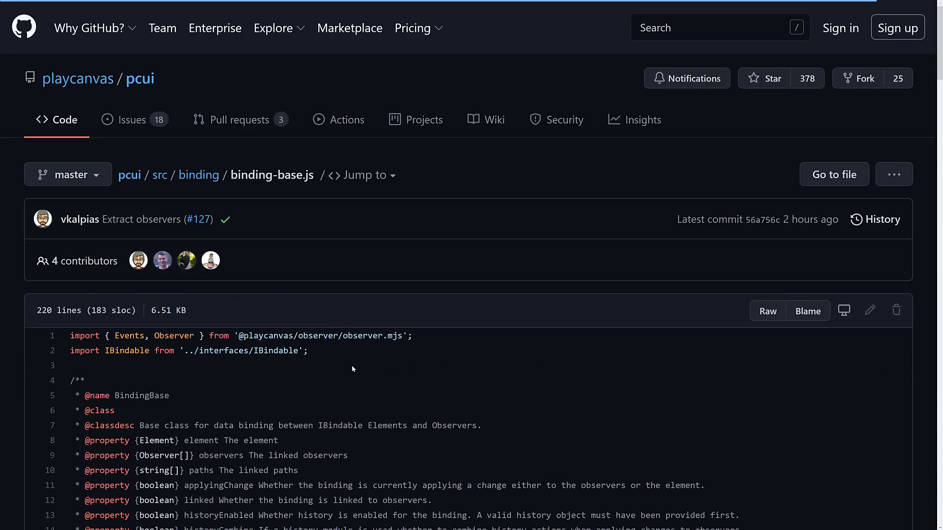
scroll(352, 369, "down", 20)
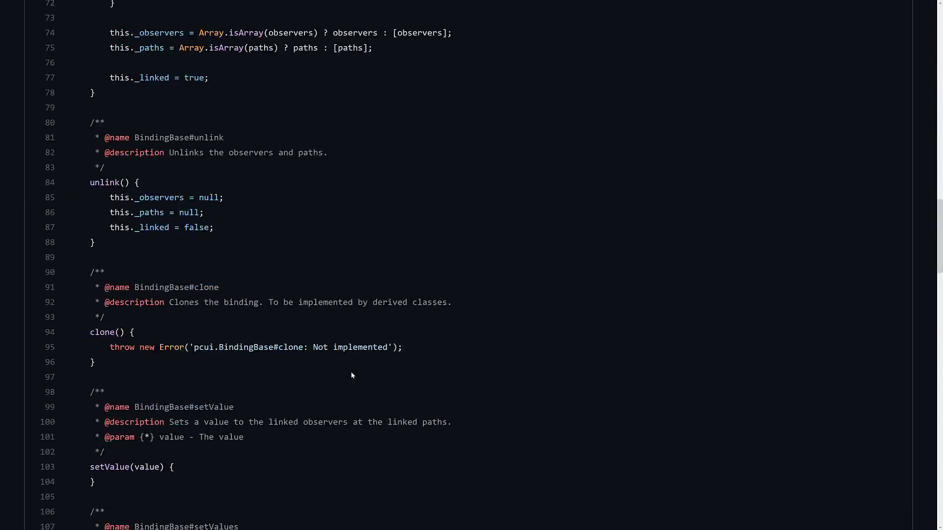
- Read the rest of binding-base.js through to its export line and return to the pcui repository's main page
scroll(352, 375, "down", 15)
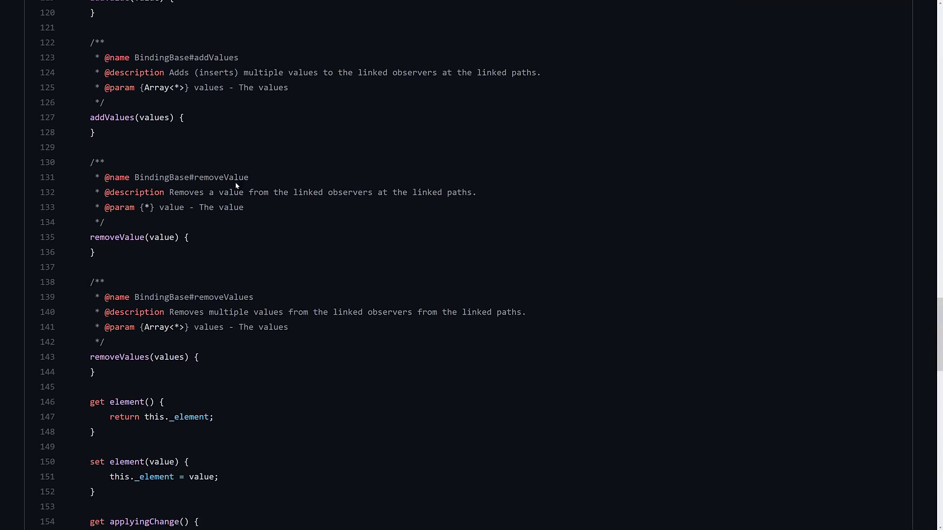
scroll(236, 186, "down", 20)
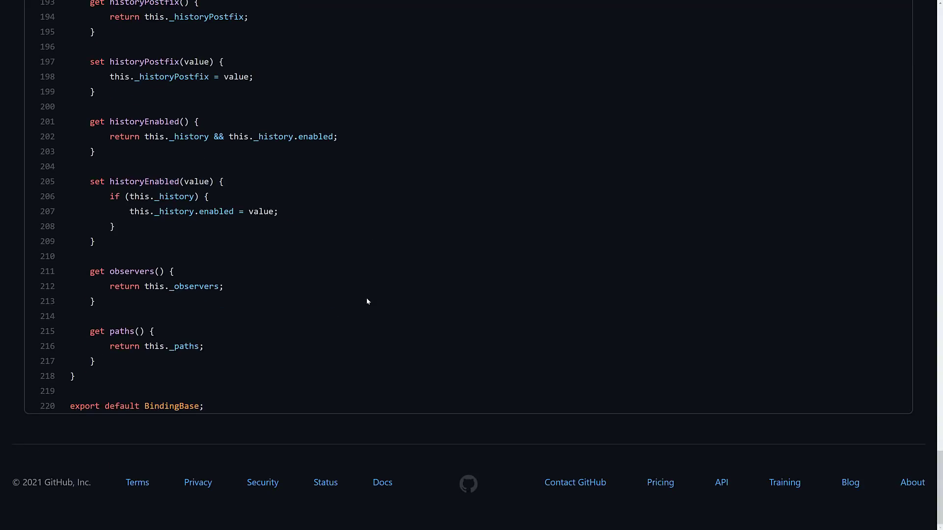
key("Home")
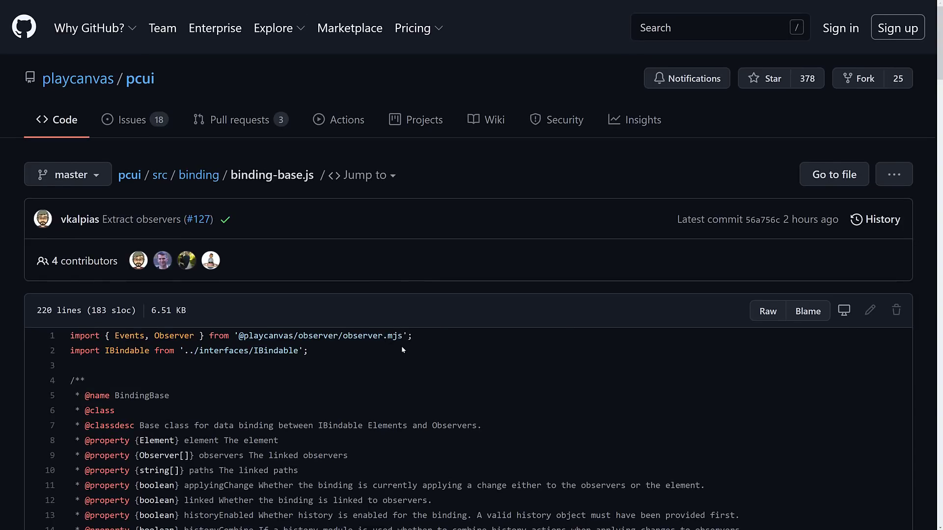
key("alt+Left")
key("alt+Left")
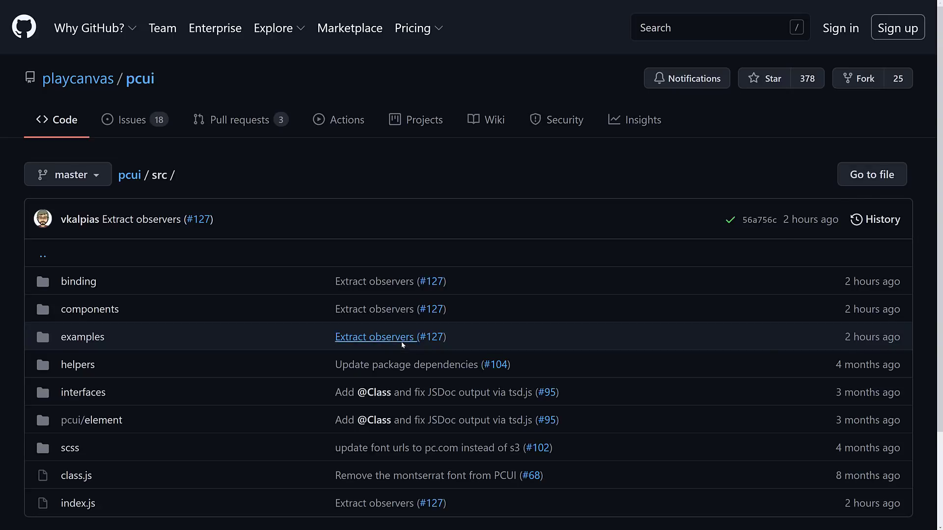
key("alt+Left")
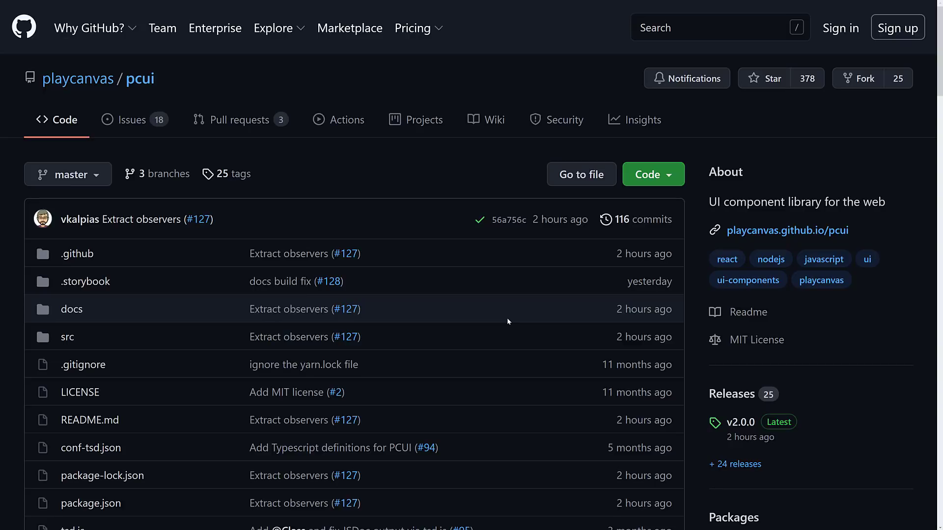
- Open the full PCUI guide linked in the README and launch the online storybook from its Storybook page
scroll(415, 373, "down", 15)
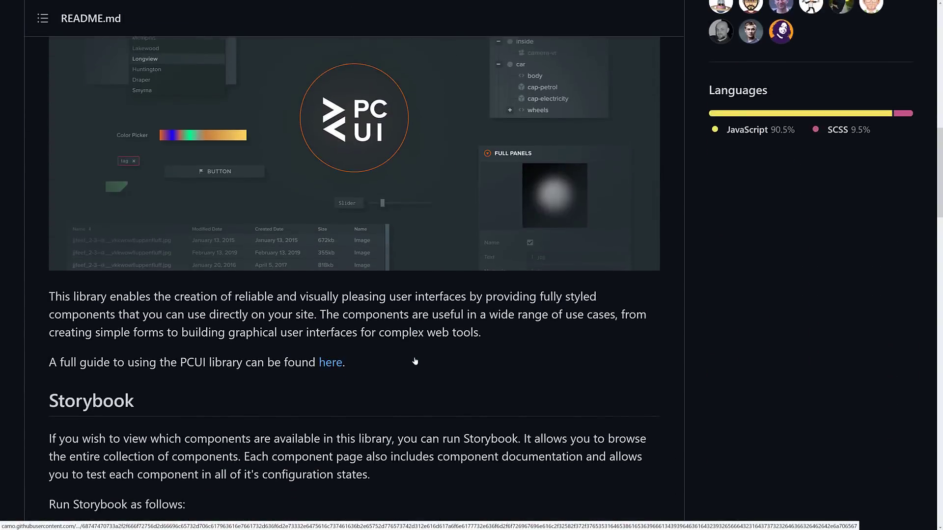
scroll(414, 357, "up", 6)
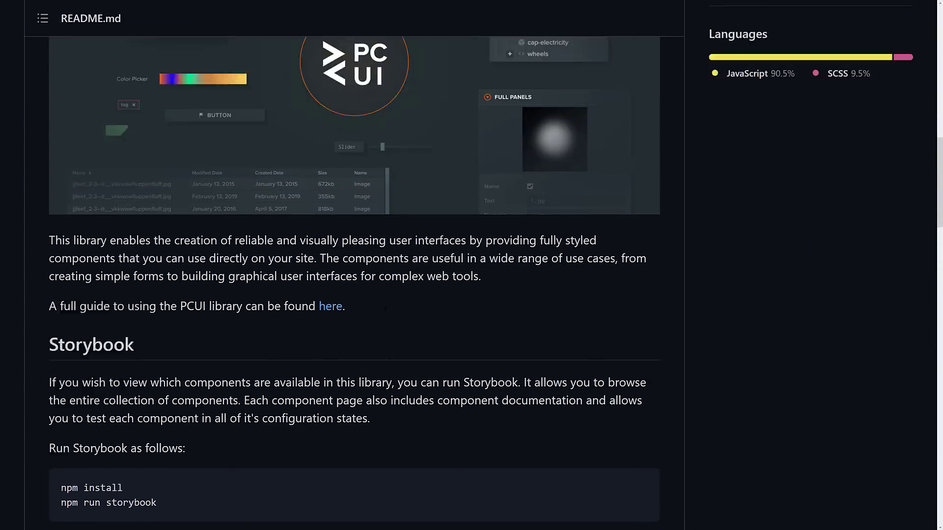
left_click(333, 350)
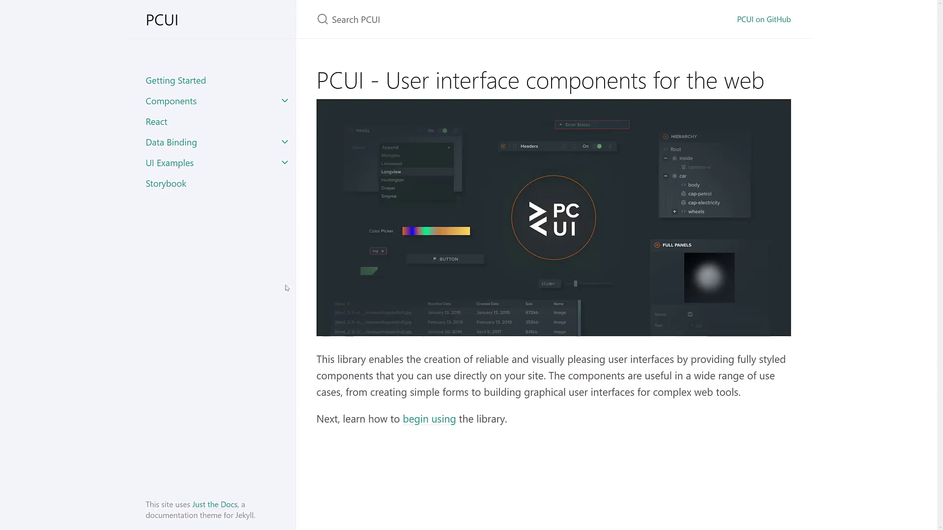
left_click(175, 184)
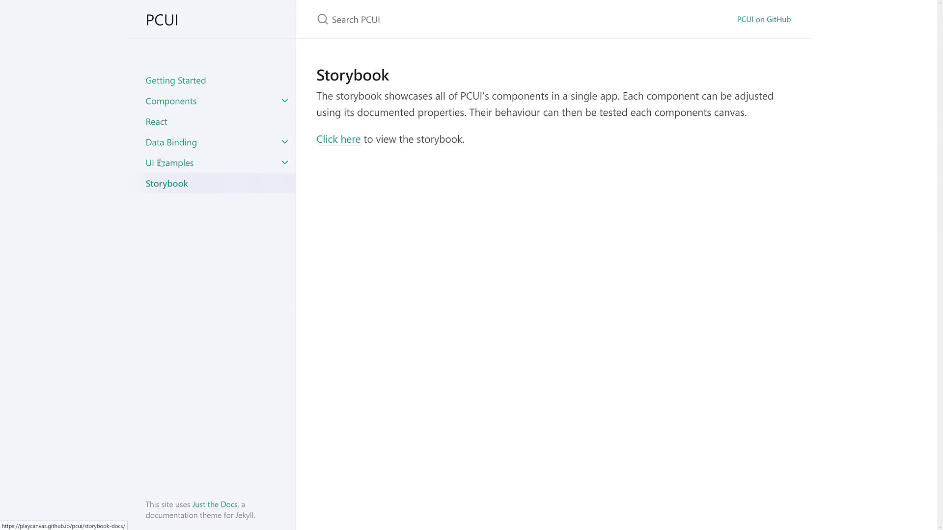
left_click(354, 140)
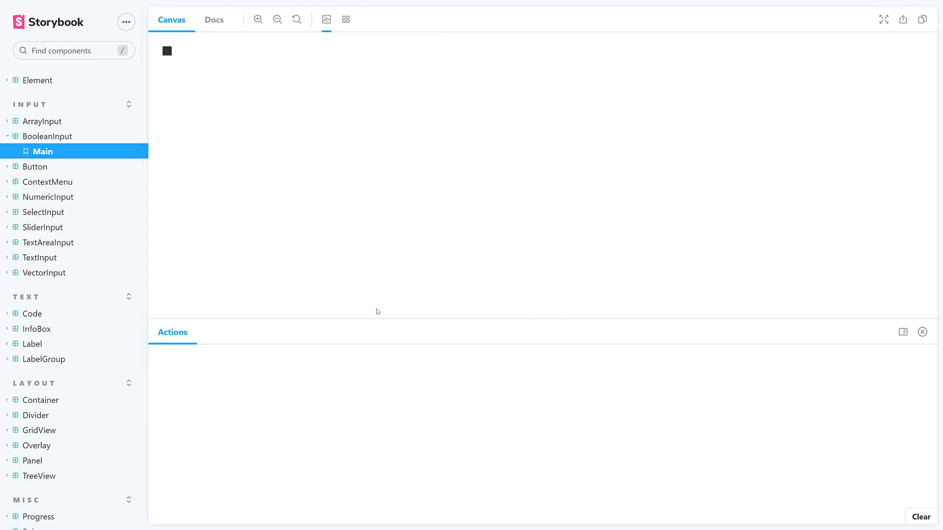
key("alt+Tab")
key("alt+Tab")
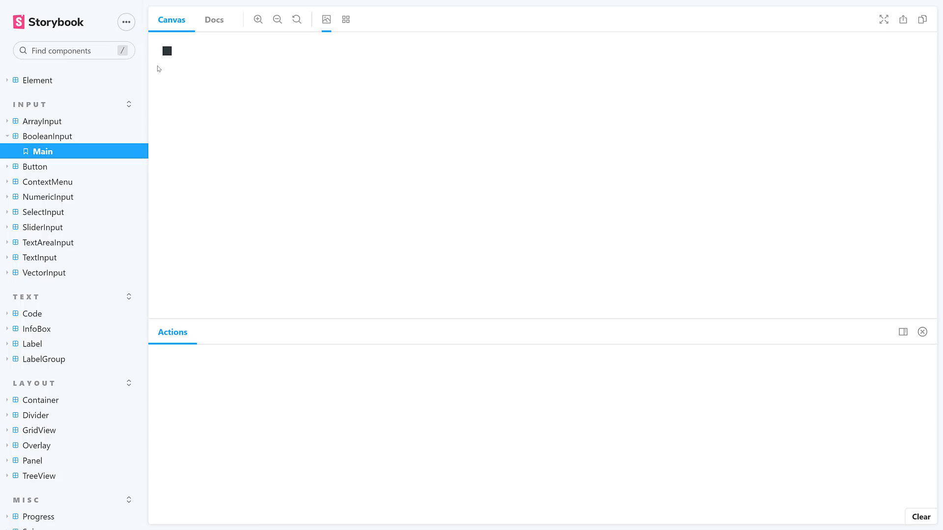